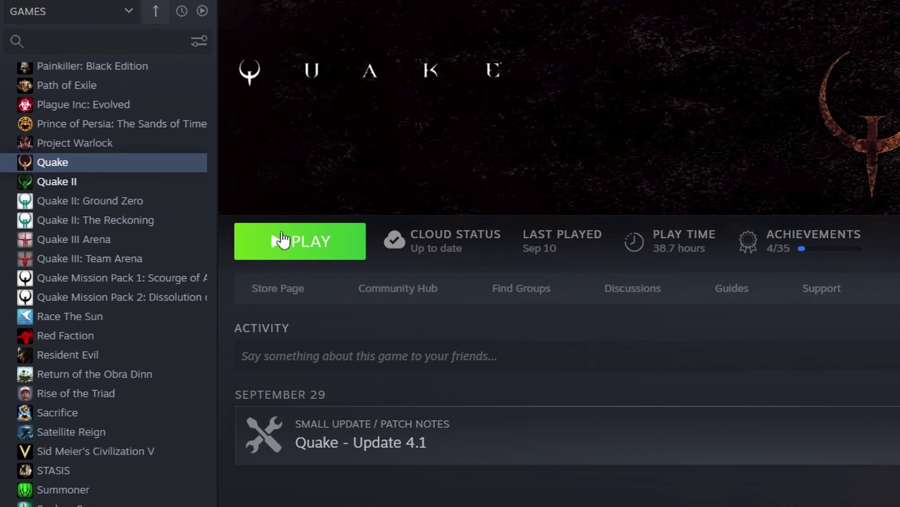
- Launch the default Quake version from the Steam library and open its Add-Ons screen
click(282, 240)
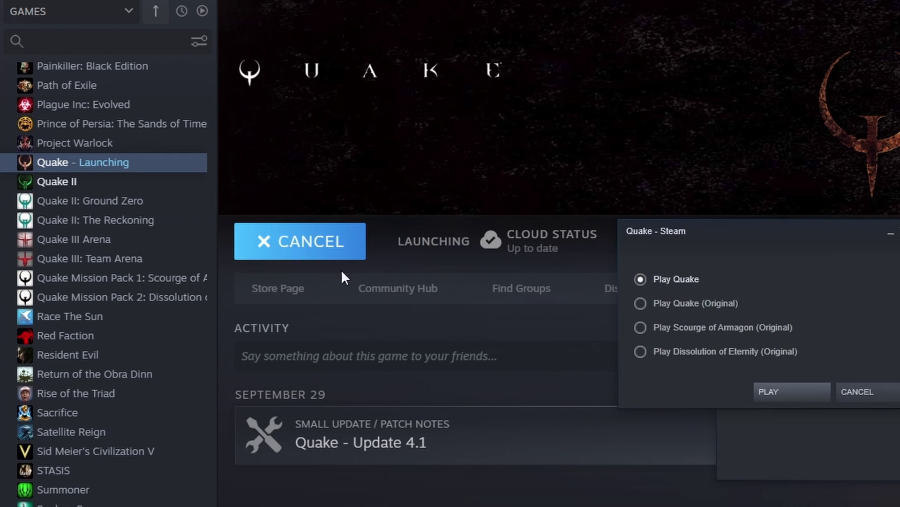
click(756, 391)
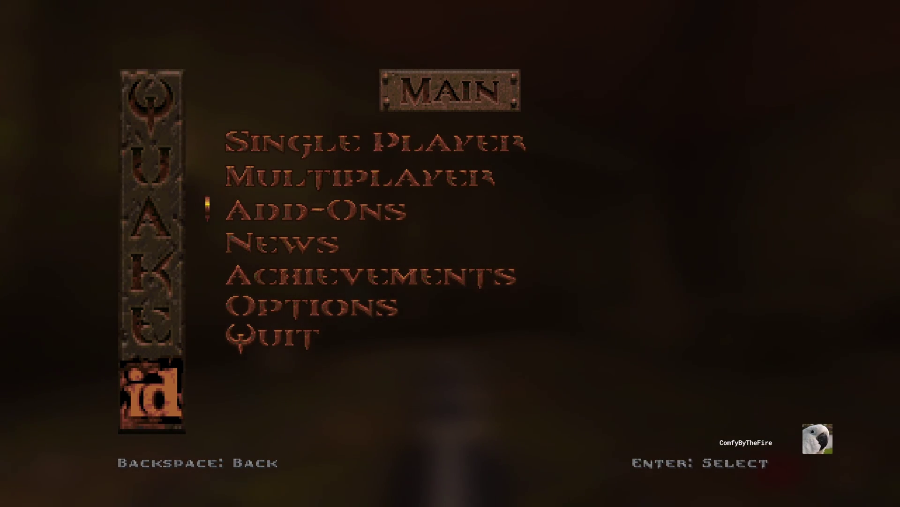
key(Return)
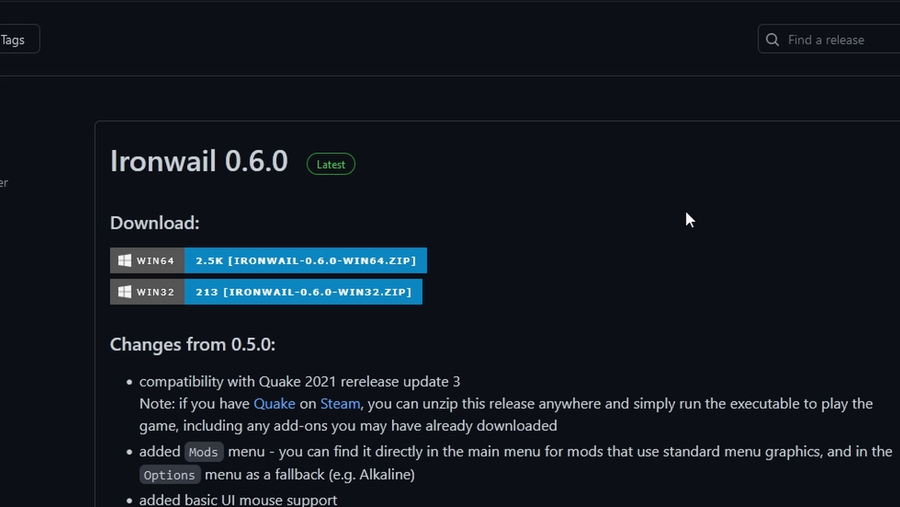
- Download ironwail-0.6.0-win64.zip from the Ironwail 0.6.0 GitHub release
click(353, 261)
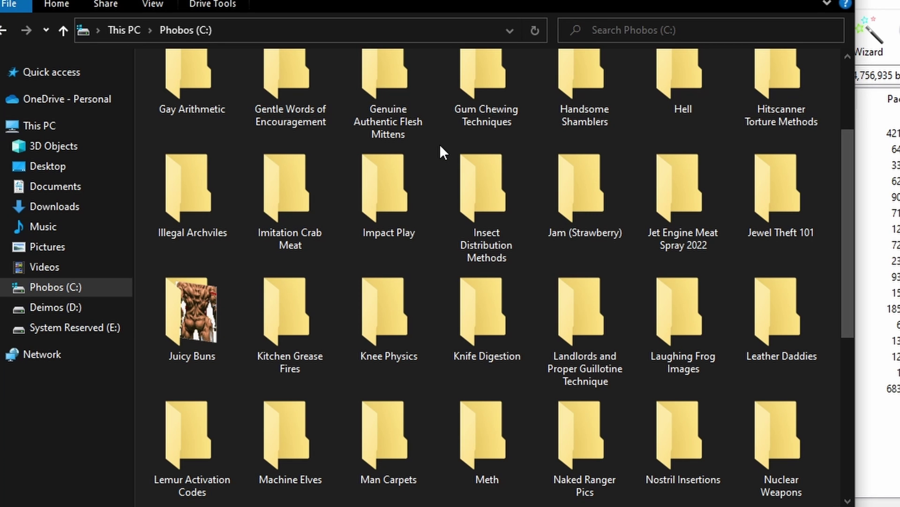
- Create C:\ironwail, extract the Ironwail zip into it, and download the Quake Injector EXE
right_click(441, 146)
mouse_move(576, 381)
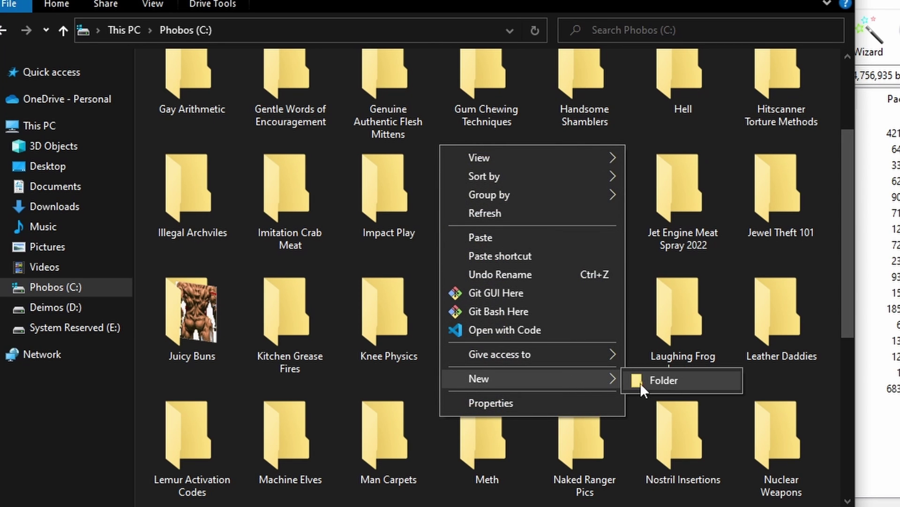
drag(713, 452, 517, 161)
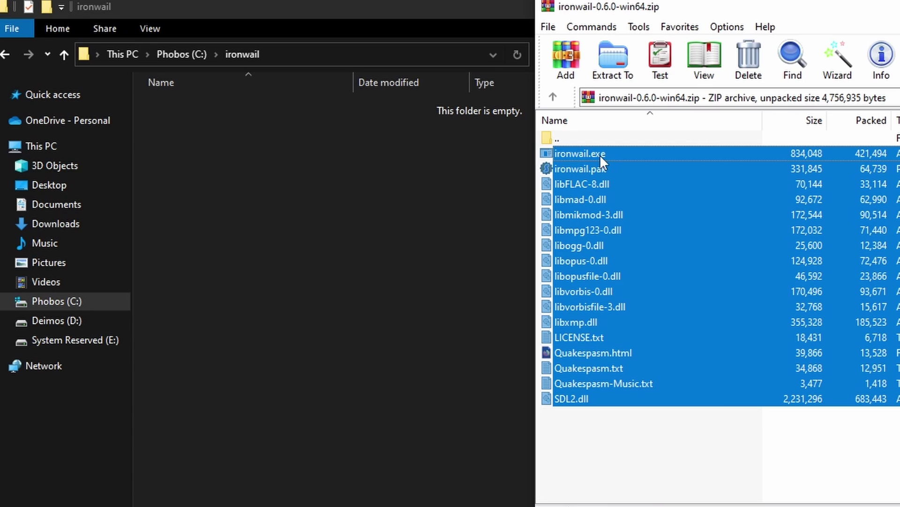
drag(389, 181, 376, 181)
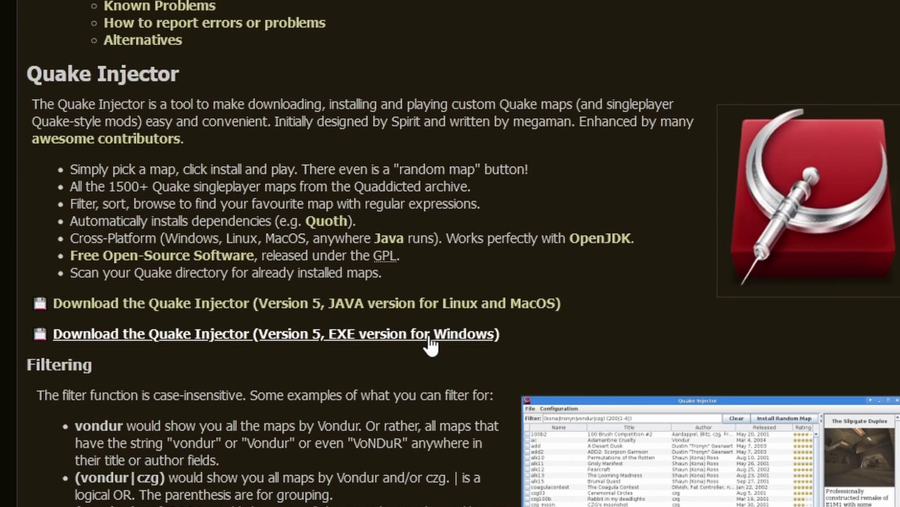
click(429, 338)
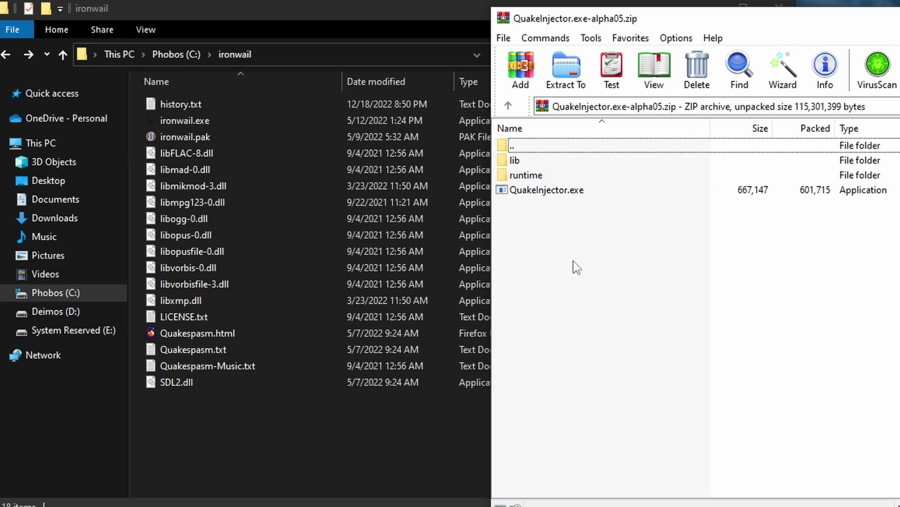
- Extract lib, runtime and QuakeInjector.exe from the QuakeInjector zip into C:\ironwail
drag(573, 263, 519, 157)
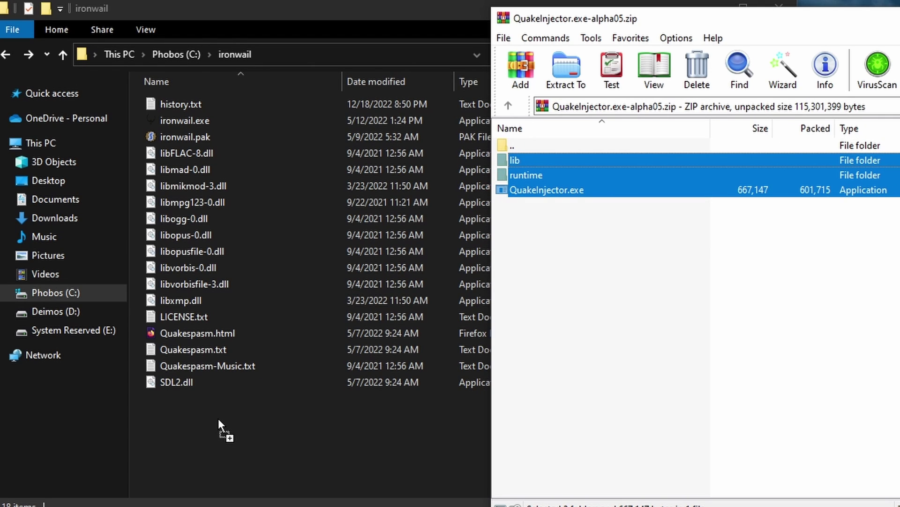
drag(218, 418, 217, 418)
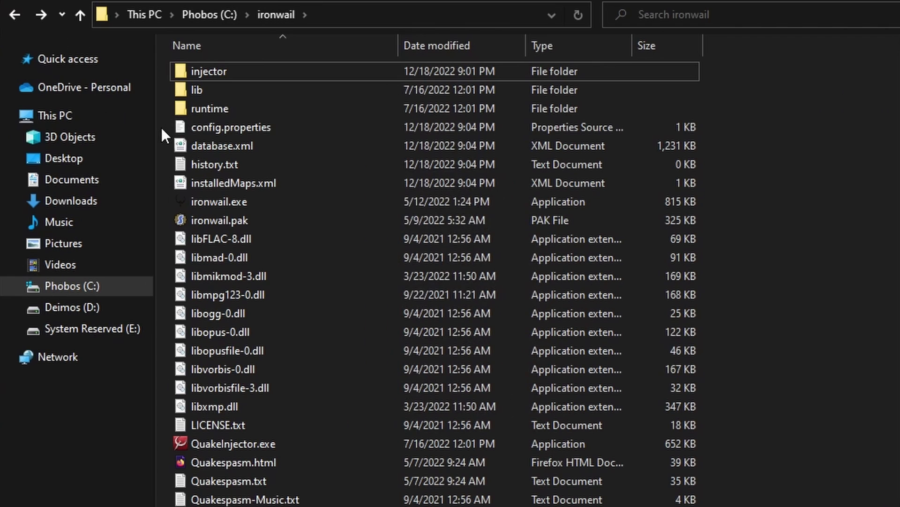
- Create a new folder named id1 inside C:\ironwail
right_click(167, 126)
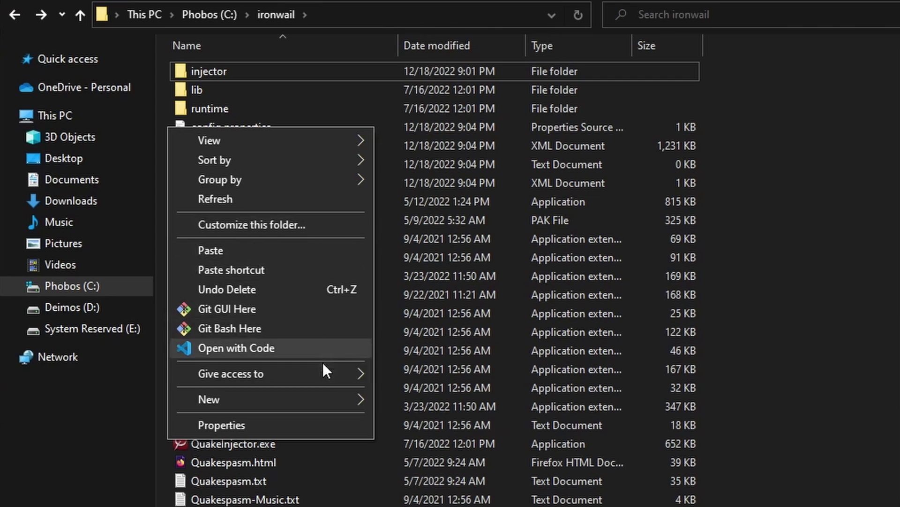
mouse_move(330, 409)
click(423, 400)
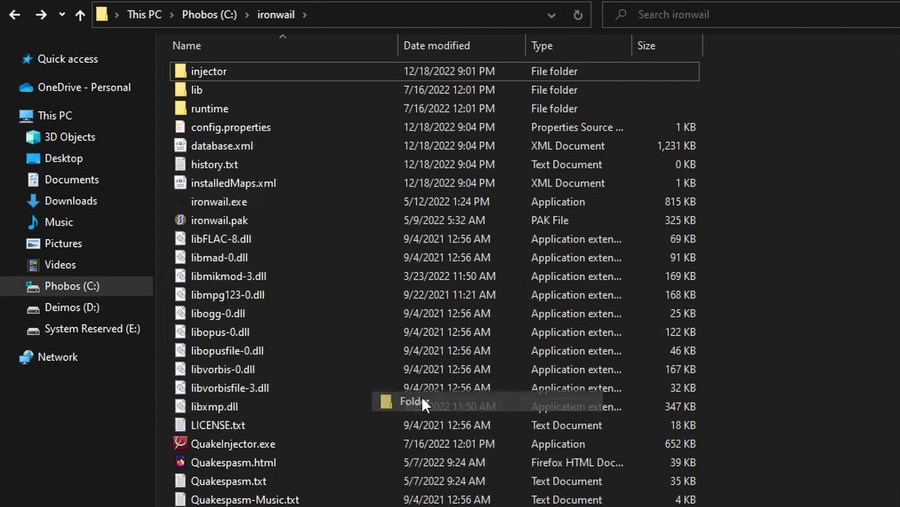
text(id1)
key(Return)
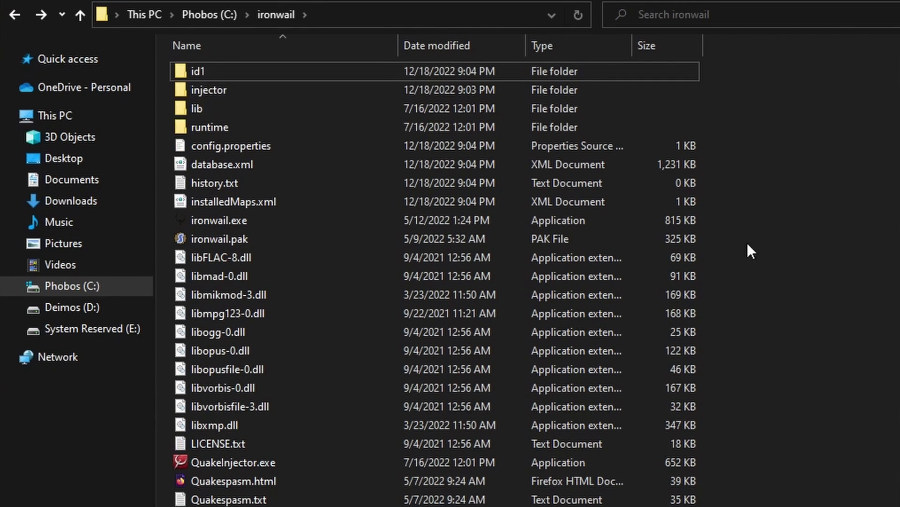
- Inside id1, create a new folder named maps
double_click(198, 70)
right_click(406, 197)
mouse_move(573, 465)
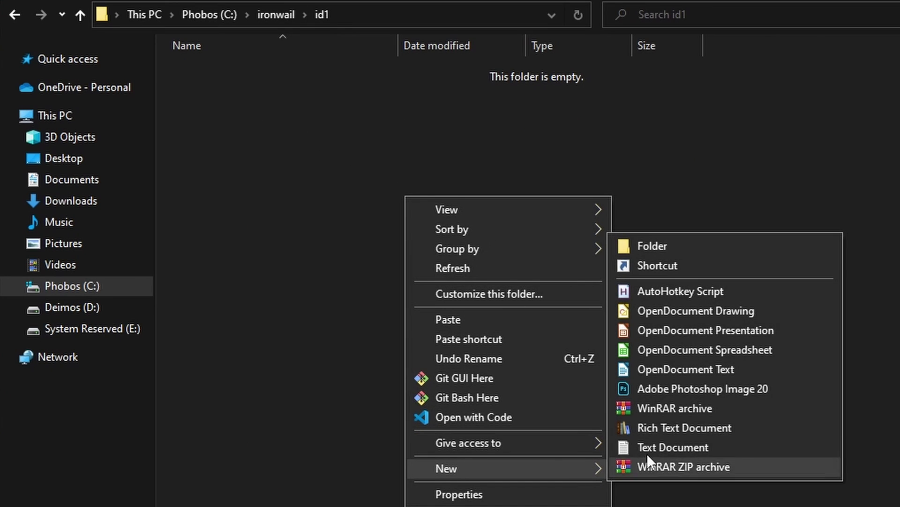
click(704, 244)
text(maps)
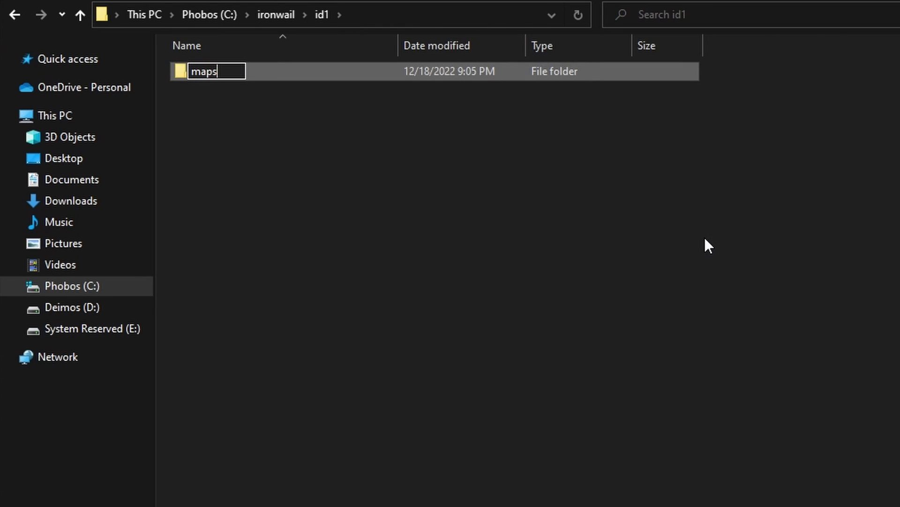
key(Return)
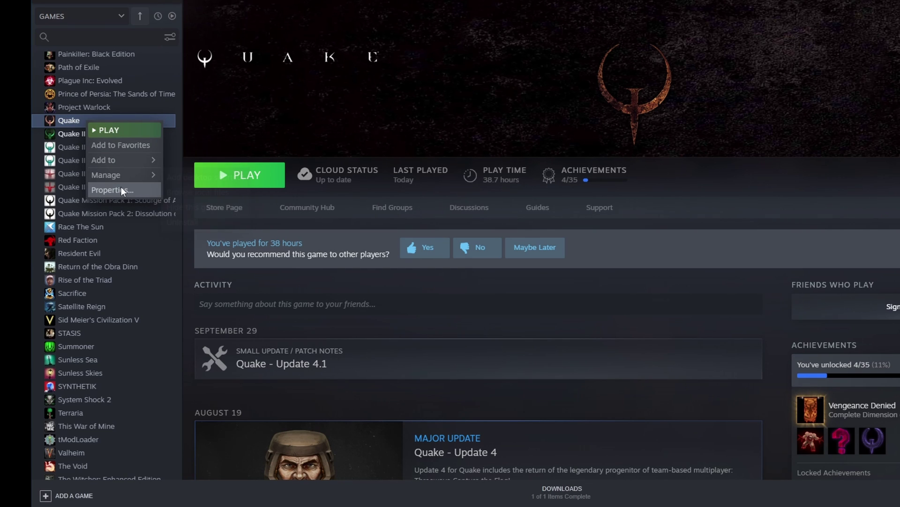
- Browse to Quake's local install folder from its Steam Properties, Local Files section
click(121, 190)
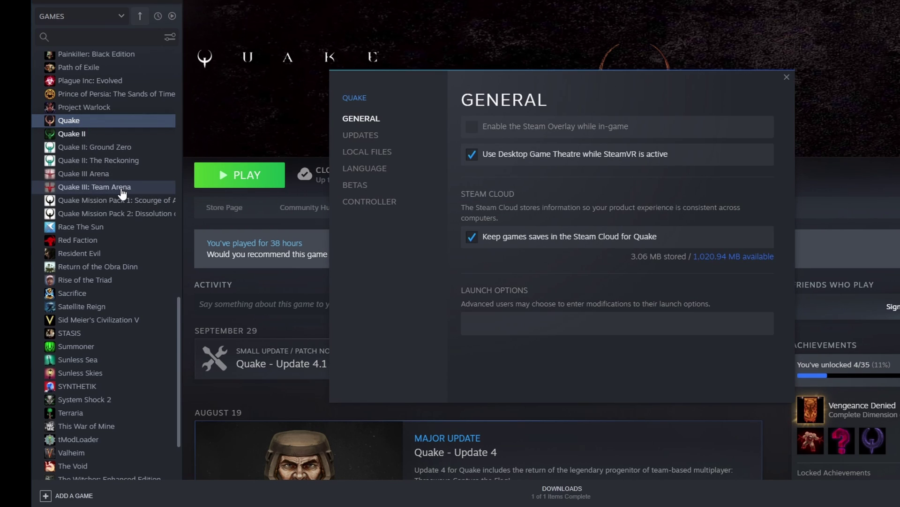
click(360, 155)
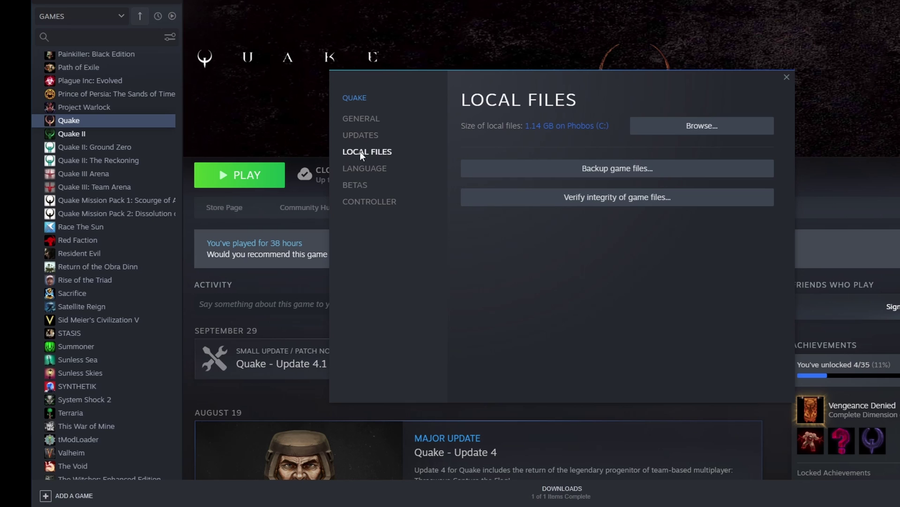
click(697, 127)
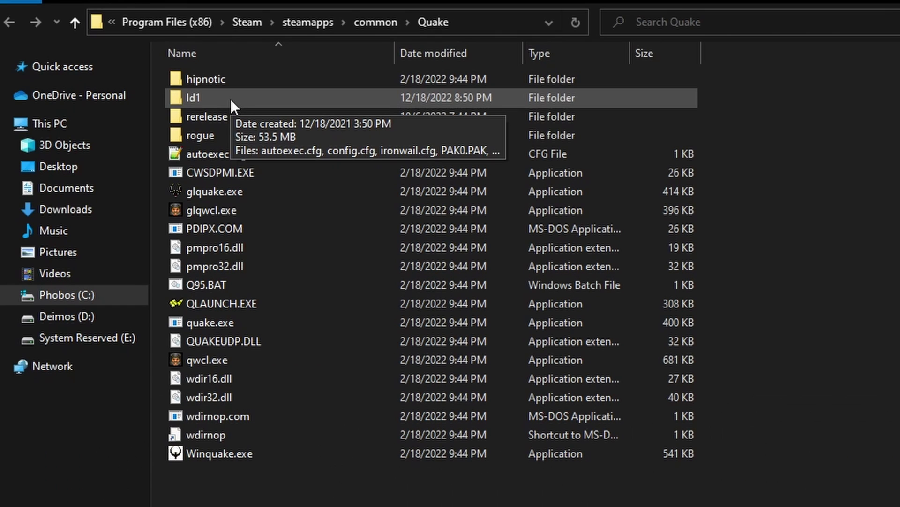
- Copy PAK0.PAK and PAK1.PAK from Quake's Id1 folder into C:\ironwail\id1
double_click(229, 99)
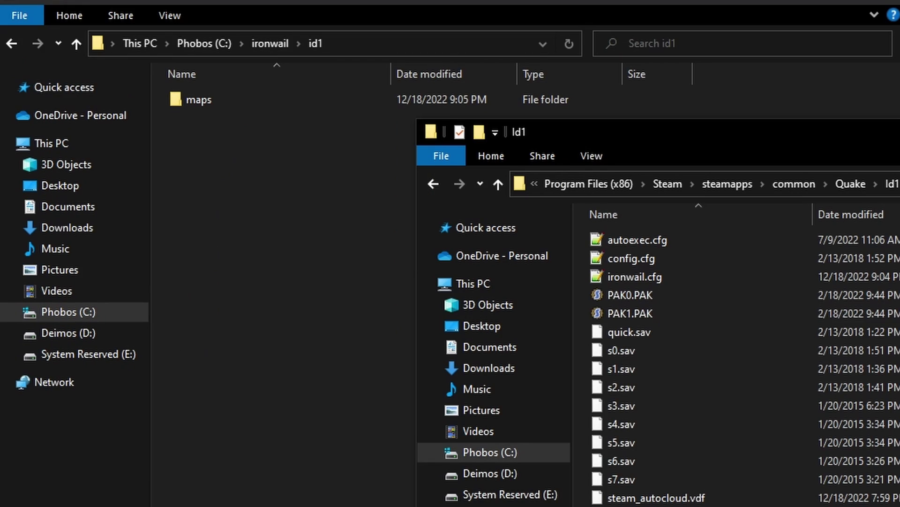
click(630, 313)
shift+click(663, 295)
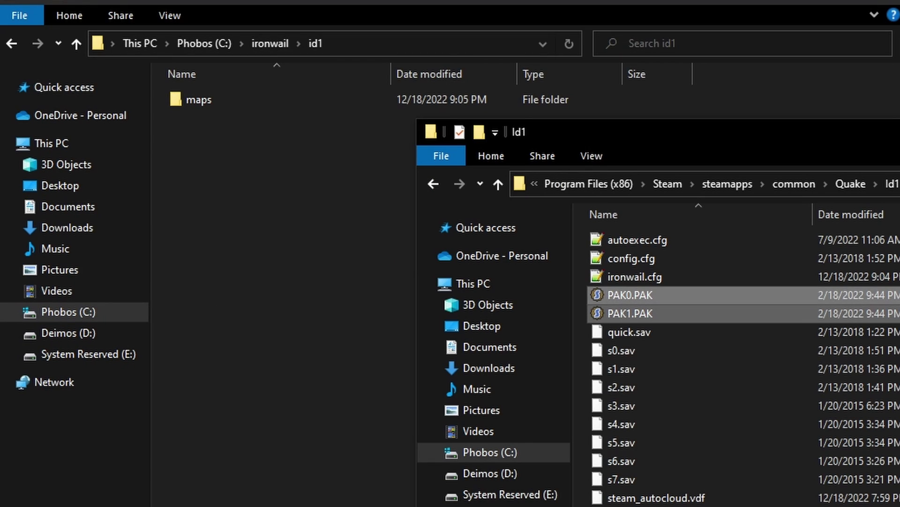
right_click(658, 294)
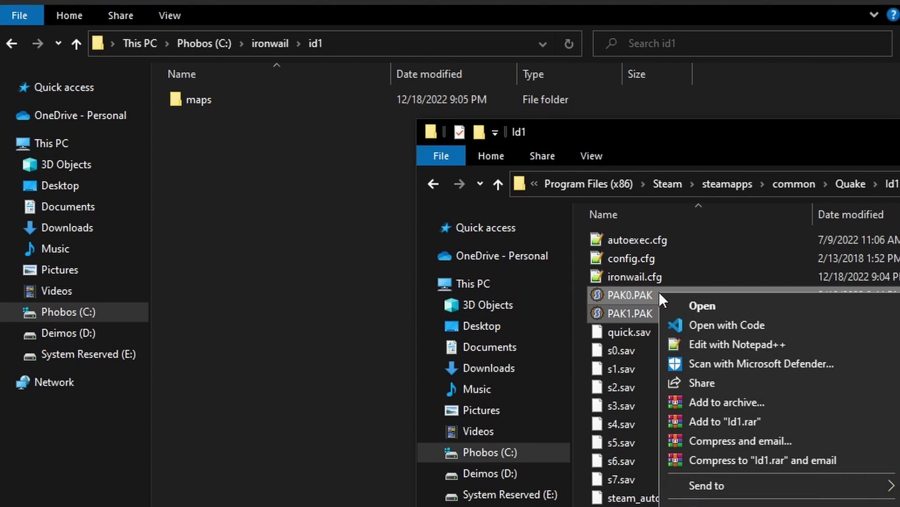
click(375, 365)
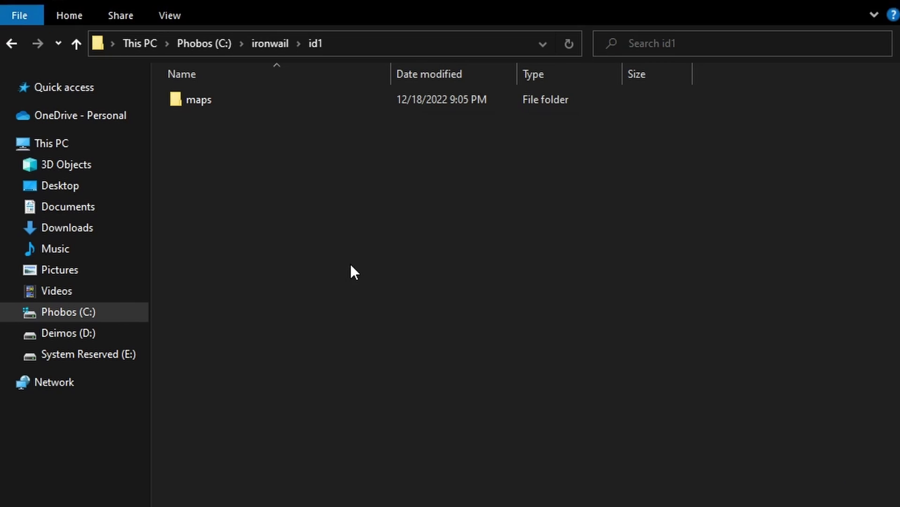
right_click(291, 195)
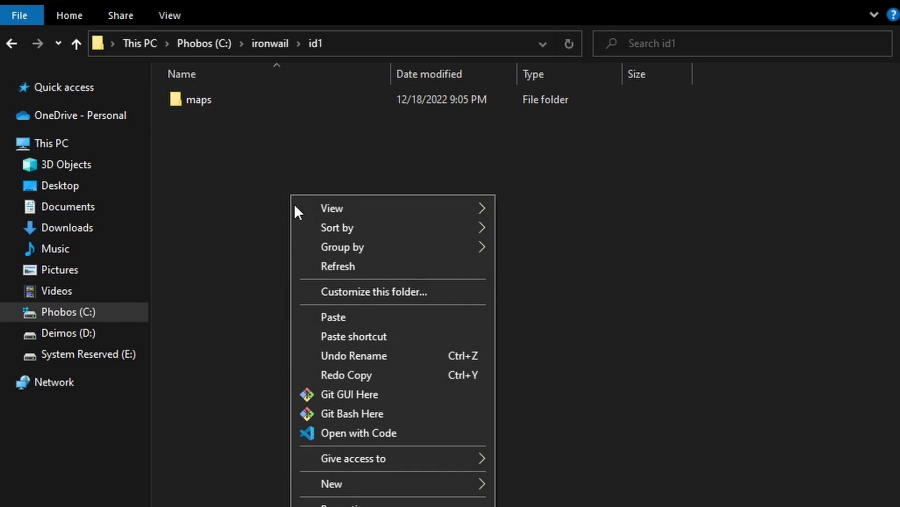
click(339, 316)
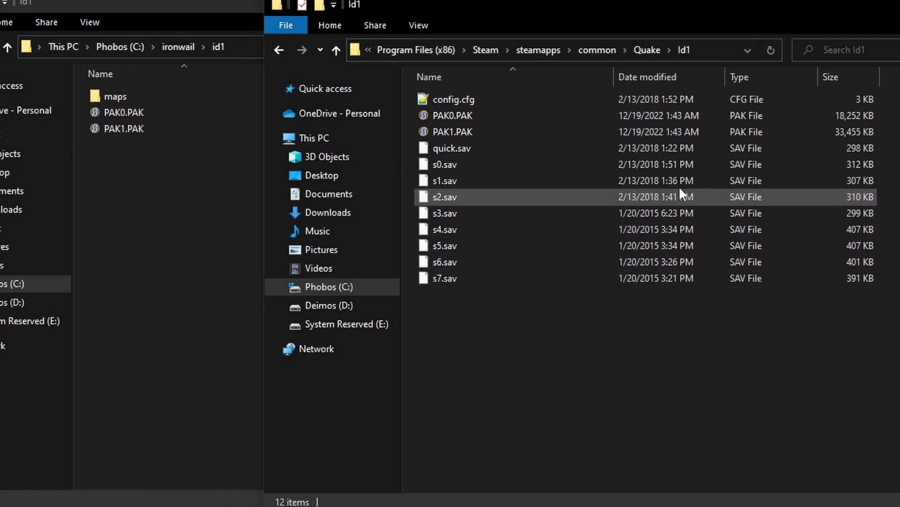
- Copy the music folder from Quake\rerelease\id1 into C:\ironwail\id1
click(649, 51)
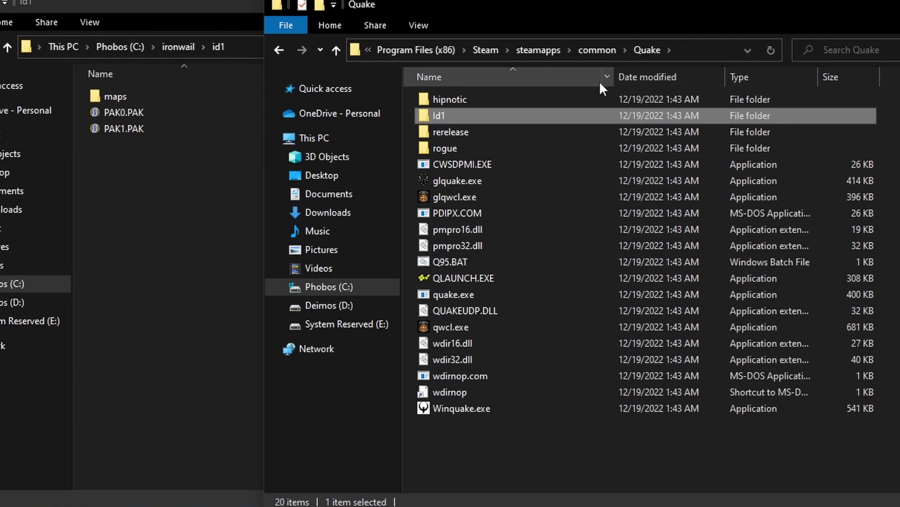
double_click(460, 131)
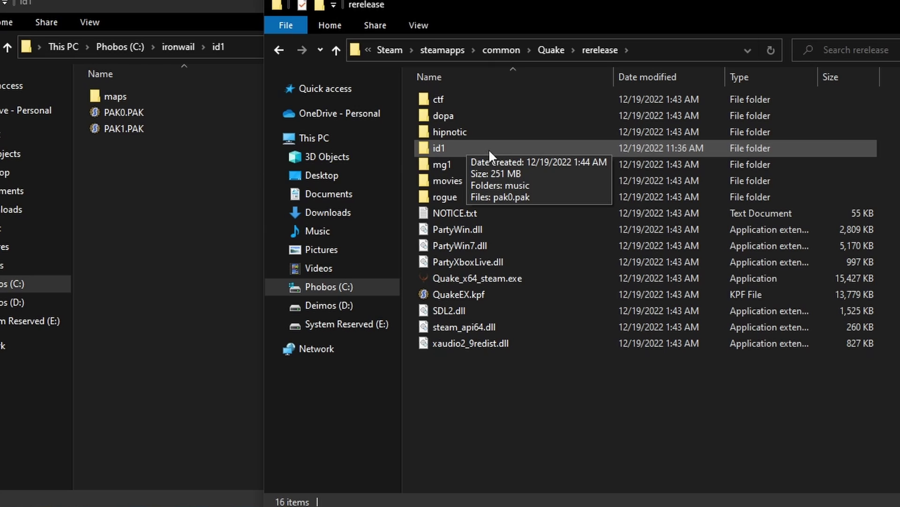
double_click(508, 150)
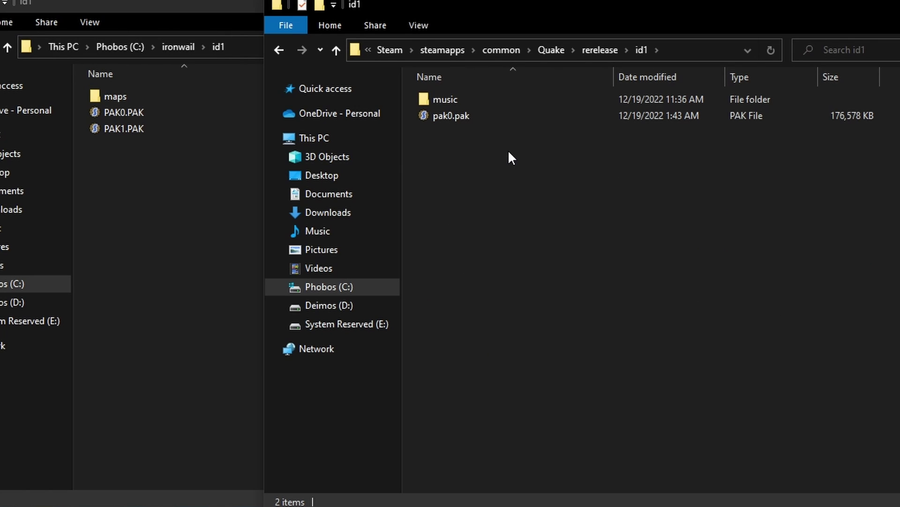
click(451, 98)
right_click(451, 98)
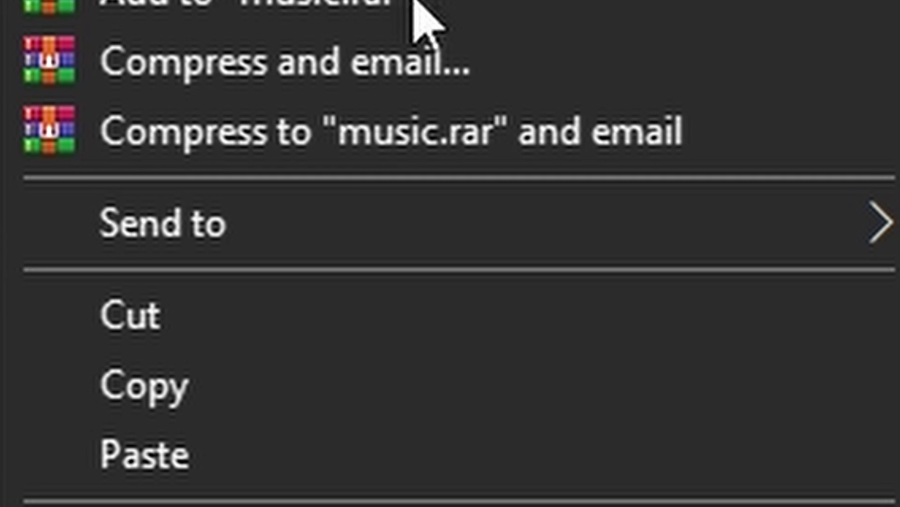
click(276, 398)
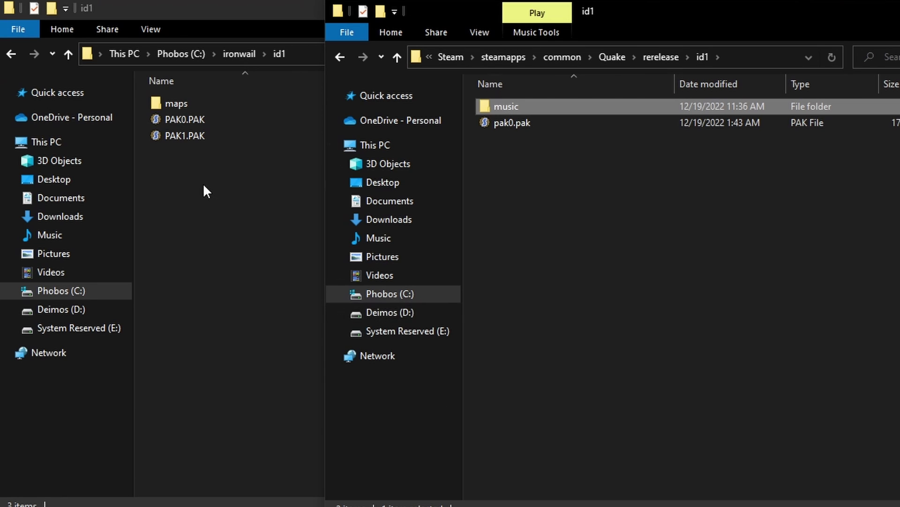
right_click(198, 181)
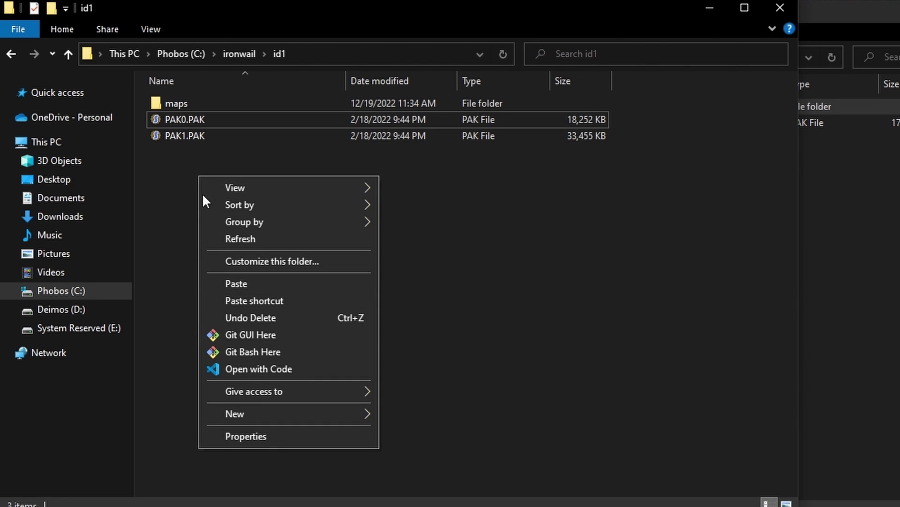
click(227, 284)
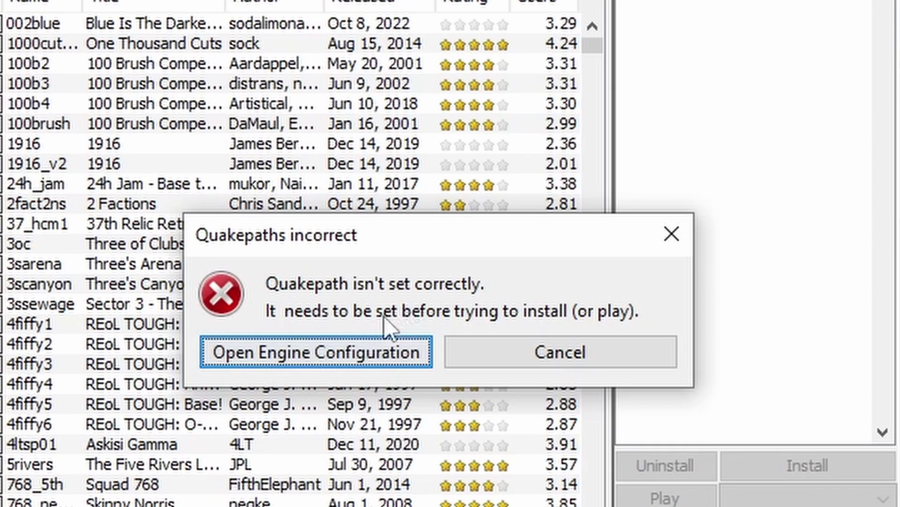
- Set ironwail.exe as the Quake executable in Engine Configuration
click(336, 353)
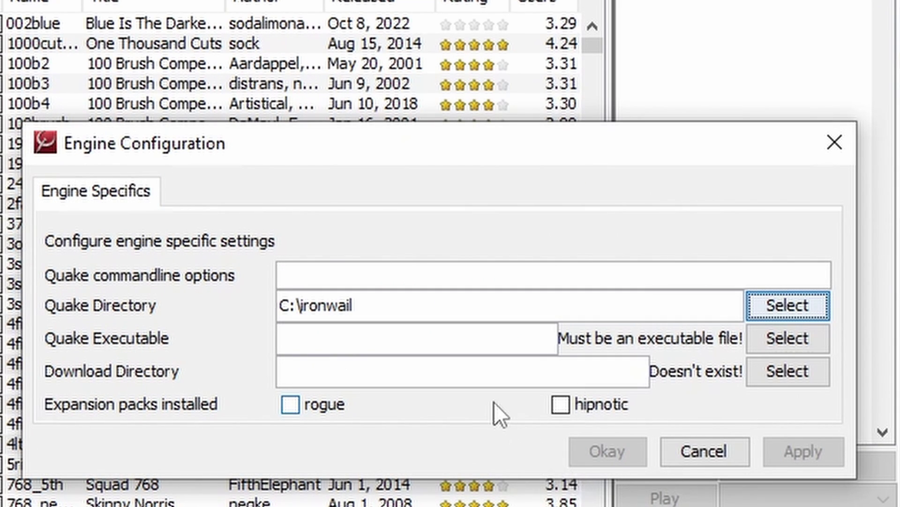
click(507, 342)
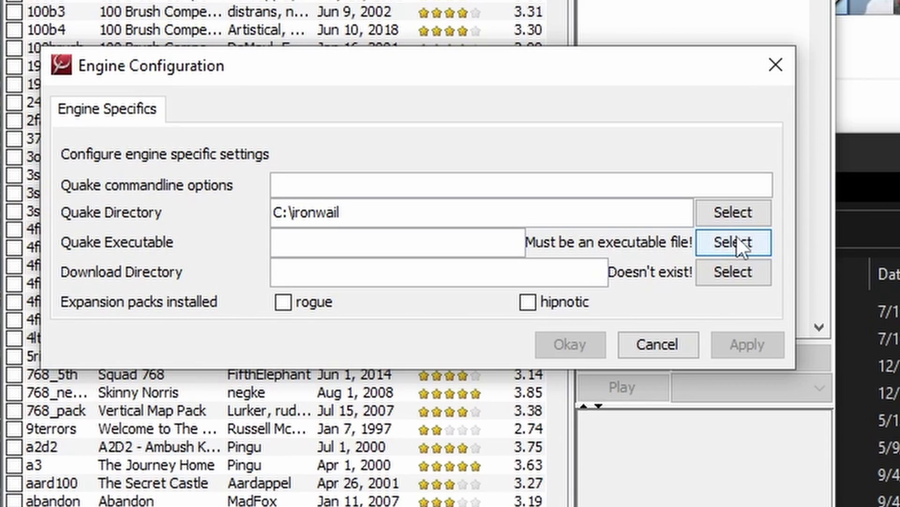
click(790, 333)
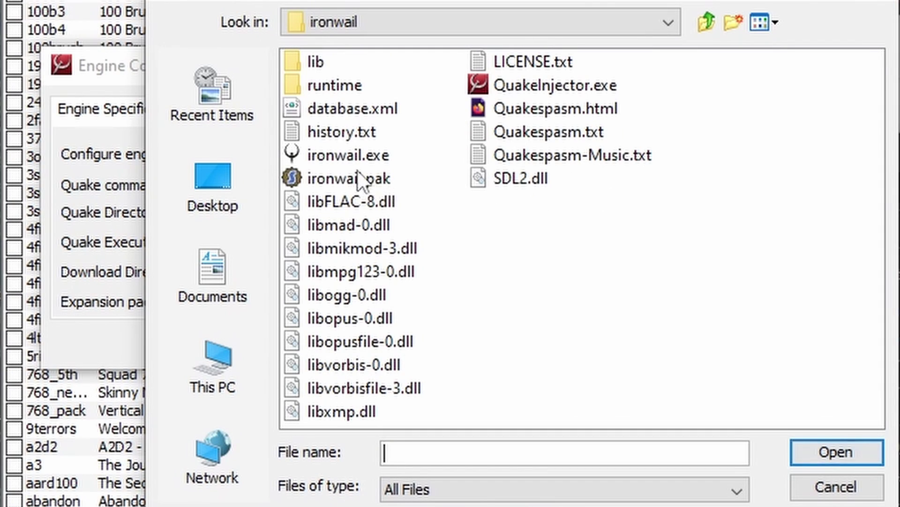
click(342, 156)
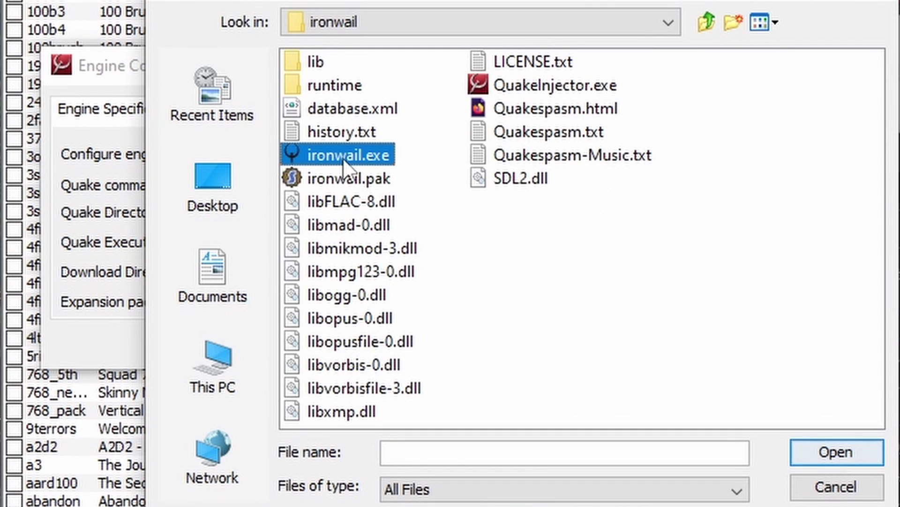
click(829, 455)
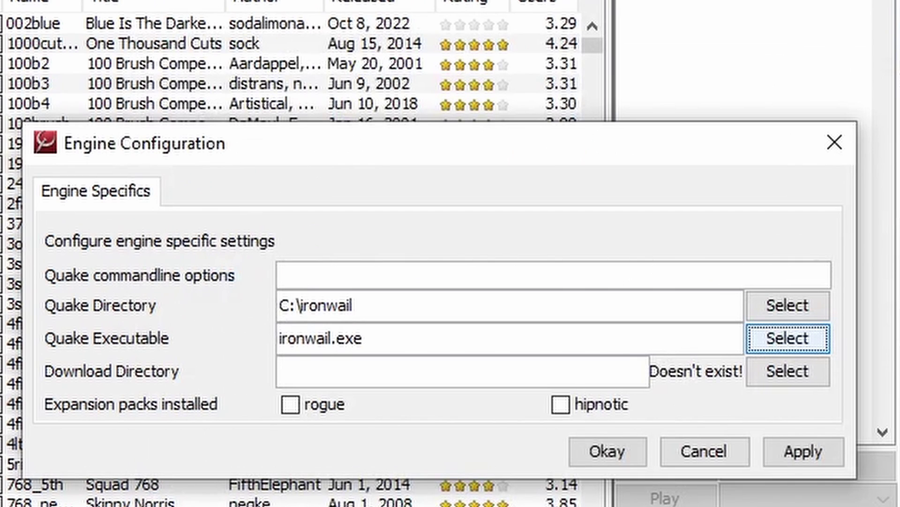
- Create C:\ironwail\injector and set it as the download directory
click(788, 371)
right_click(355, 167)
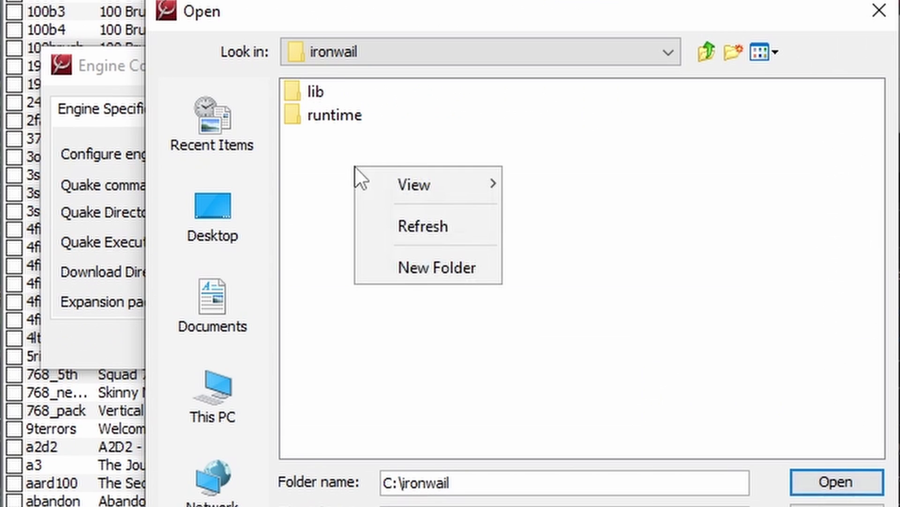
click(477, 276)
text(injec)
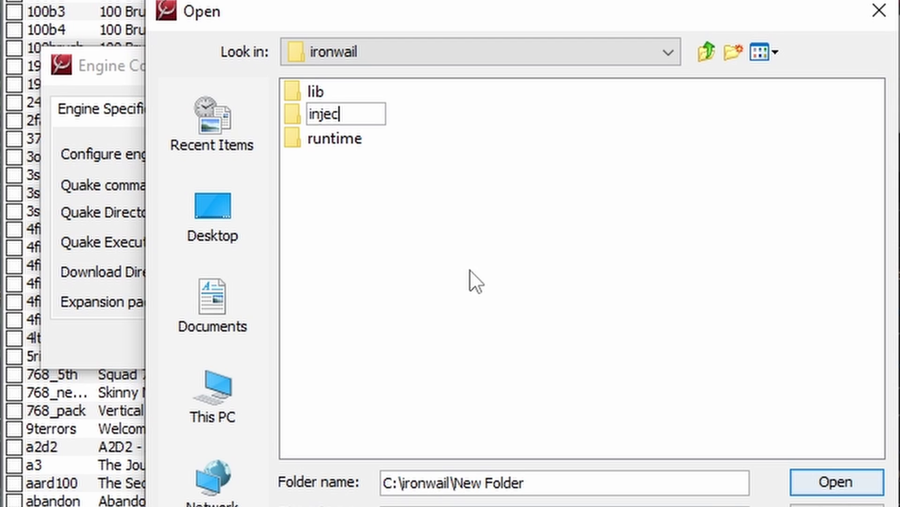
text(tor)
key(Return)
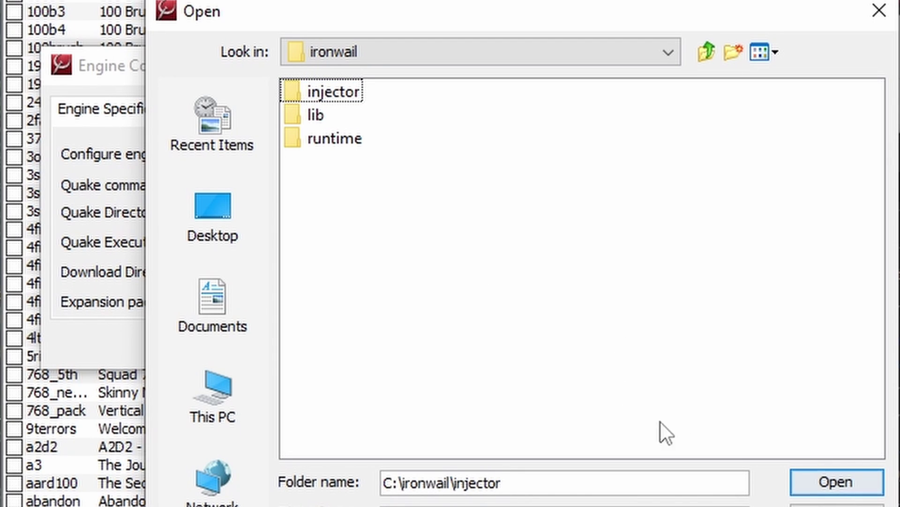
click(801, 471)
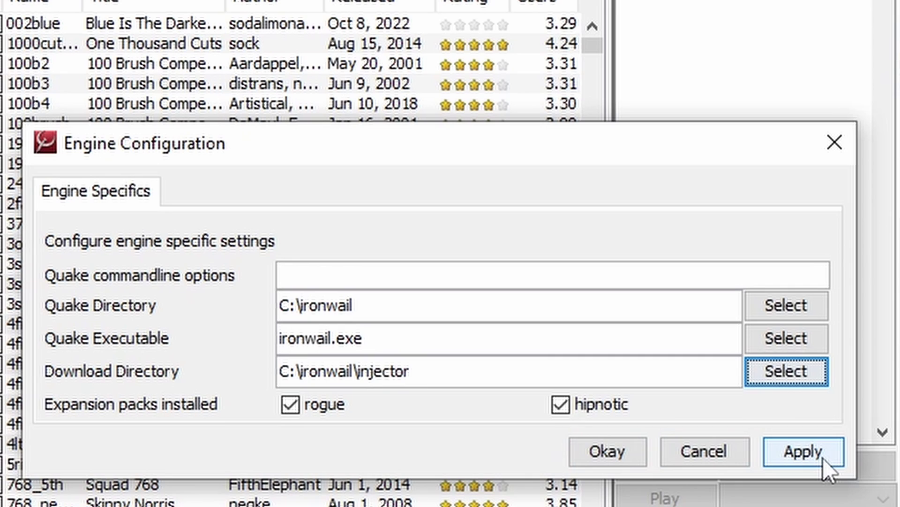
- Apply and save the configuration, then sort maps by release date, newest first
click(822, 457)
click(631, 453)
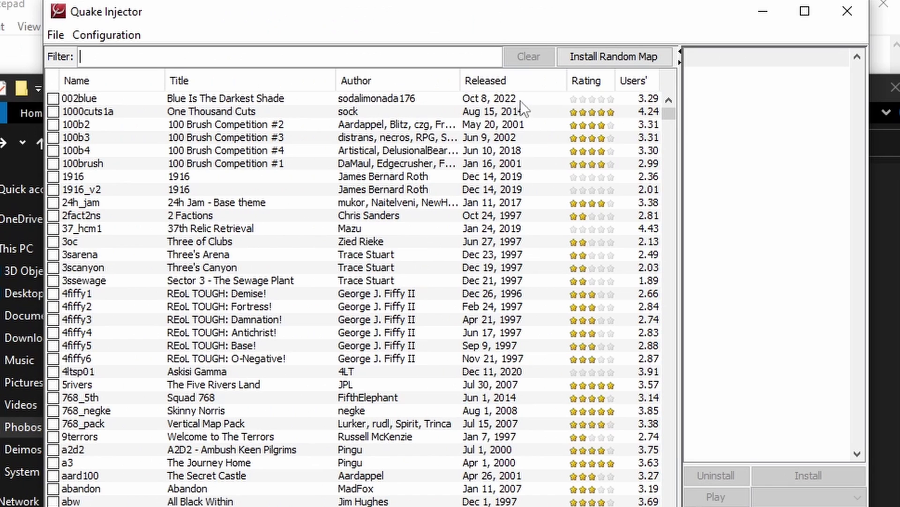
click(508, 79)
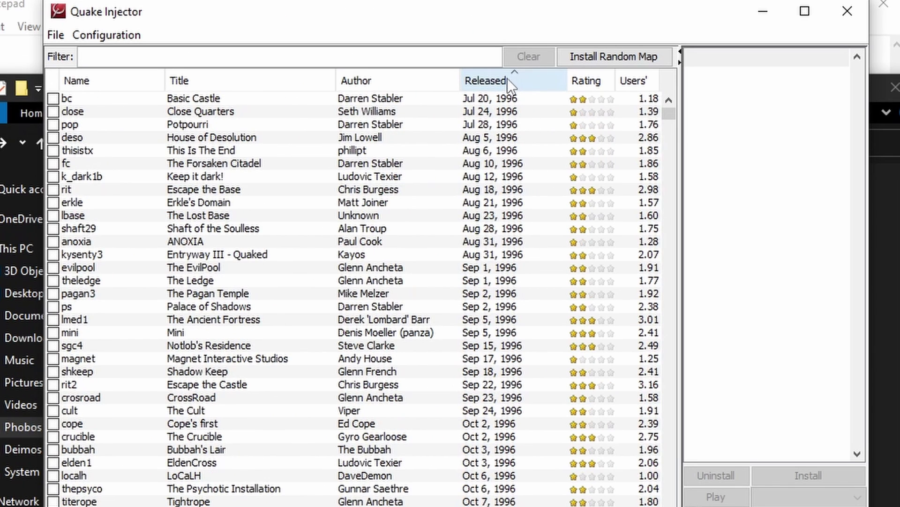
click(507, 78)
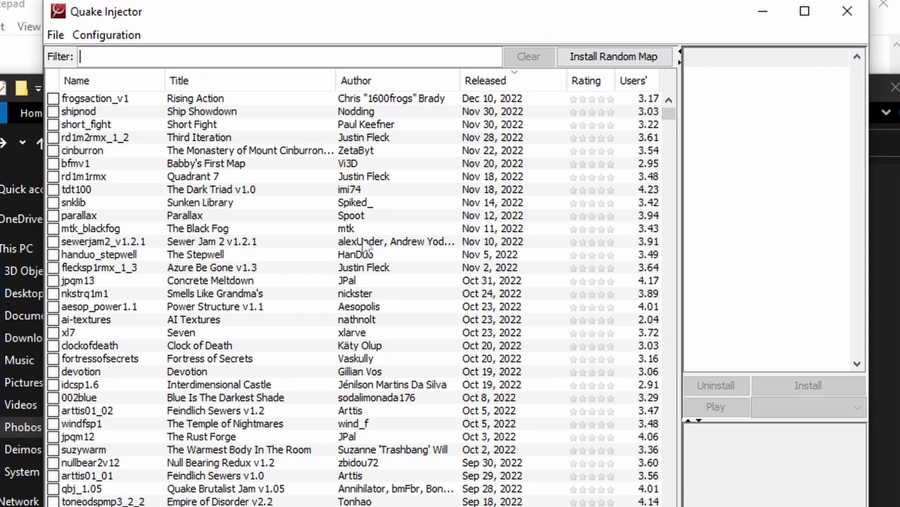
- Install Quadrant 7 (rd1m1rmx) and play it in Ironwail
click(283, 177)
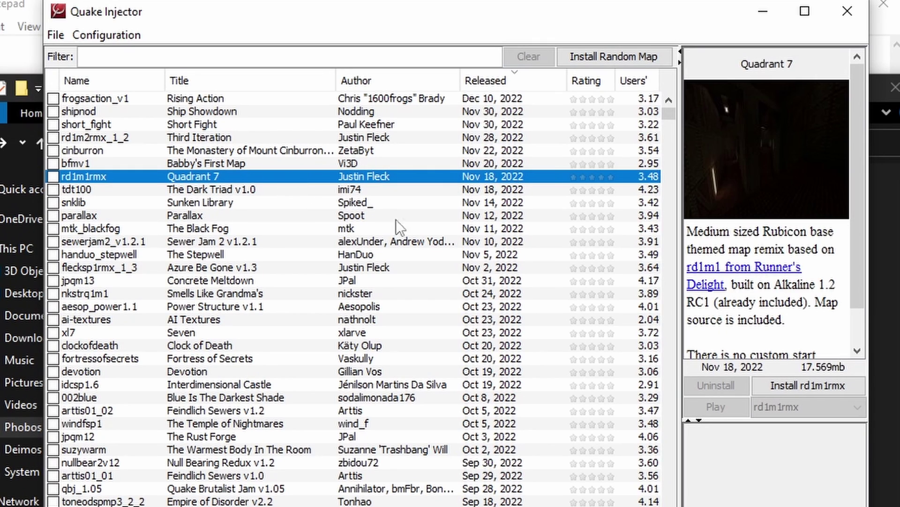
click(794, 384)
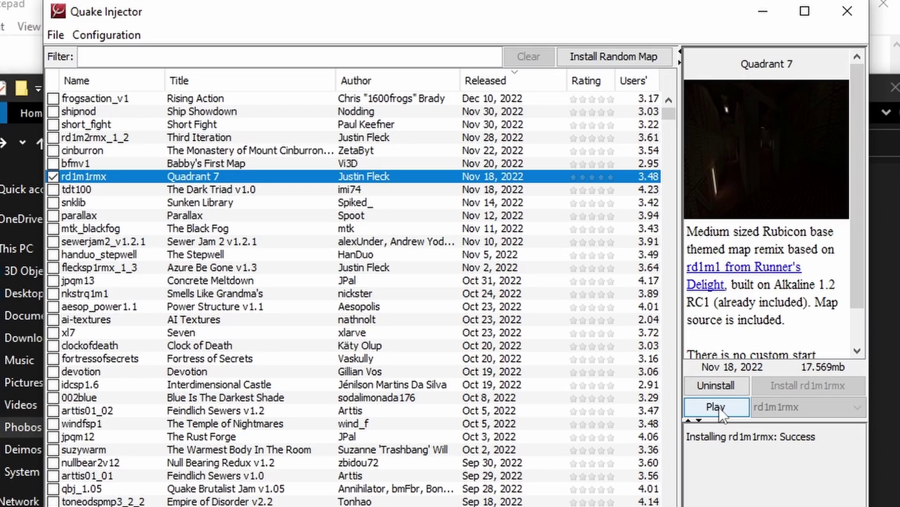
click(717, 407)
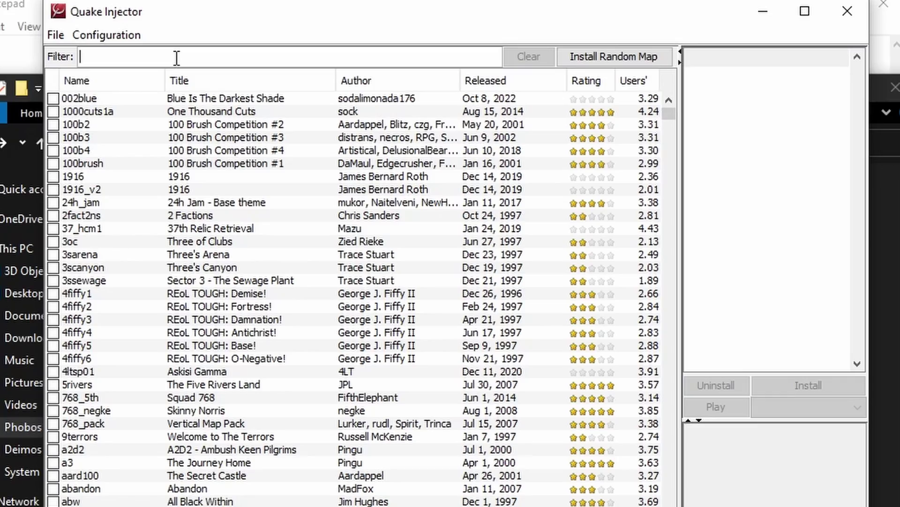
- Install Underdark Overbright, Realm of the Lost (smej) and Arcane Dimensions 1.81, walking through them in-game
text(underdark)
click(244, 111)
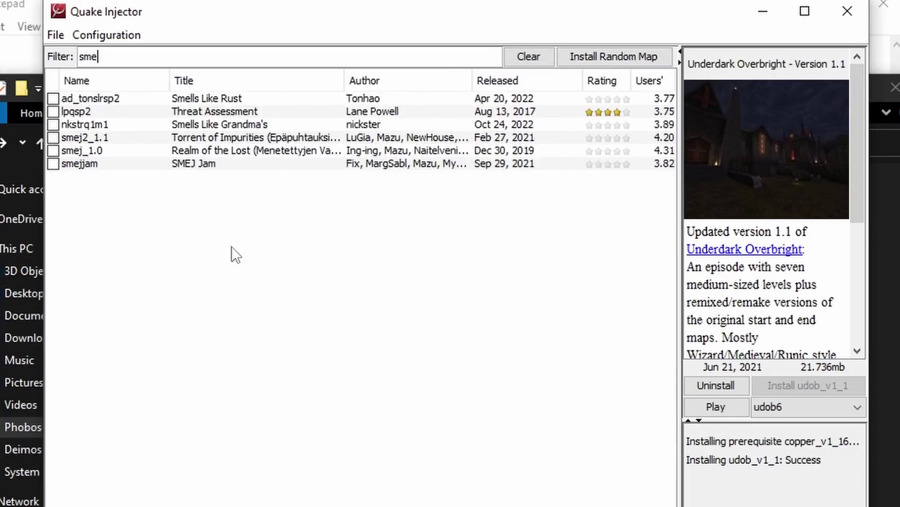
text(j)
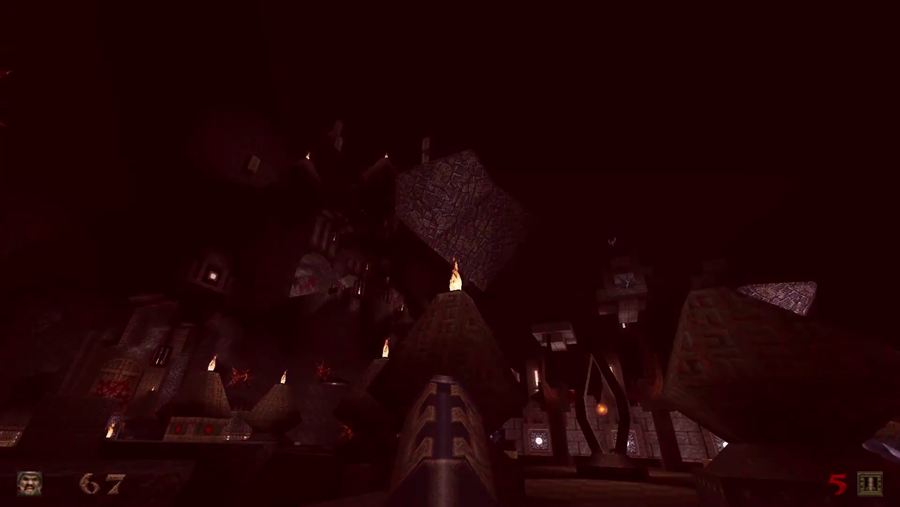
key(w)
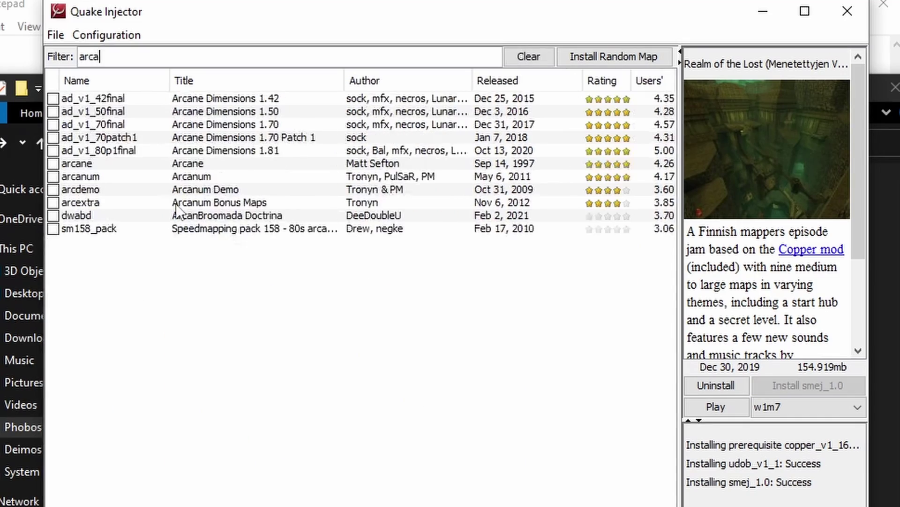
click(151, 150)
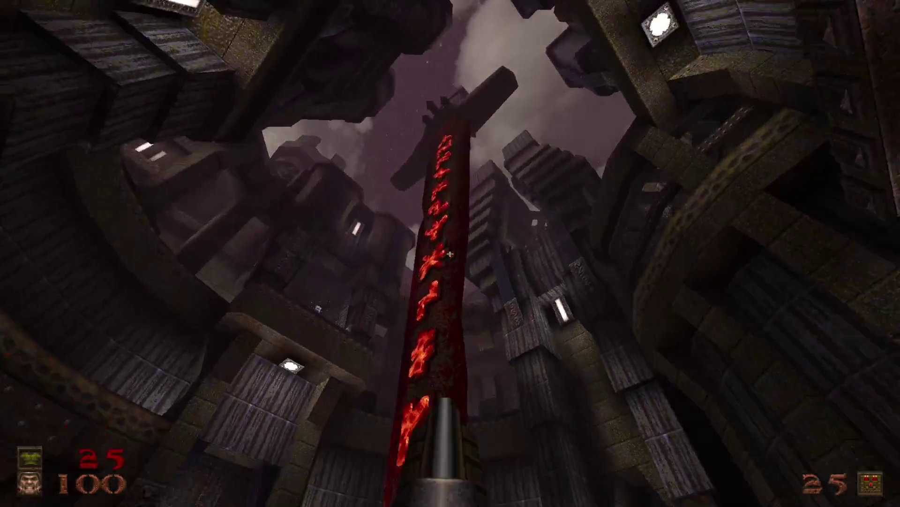
key(w)
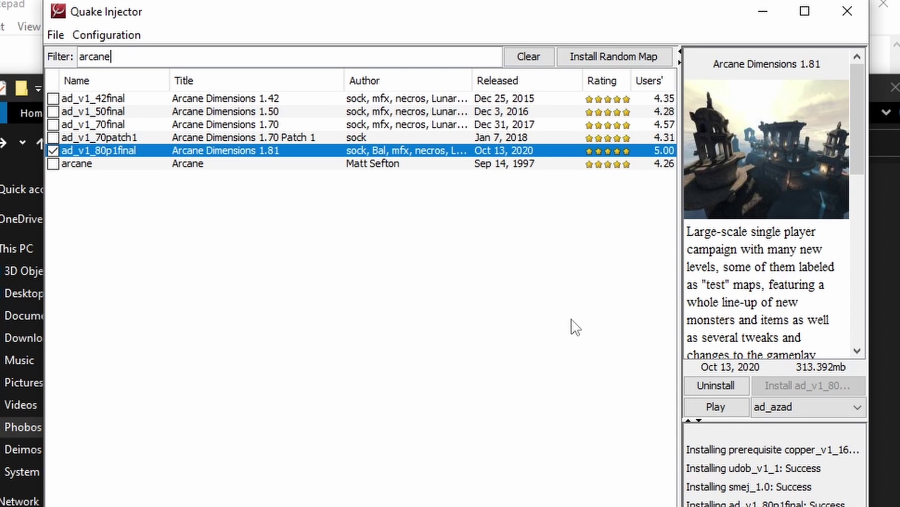
- Pick the start map in the map dropdown and launch Arcane Dimensions 1.81 with Play
click(815, 405)
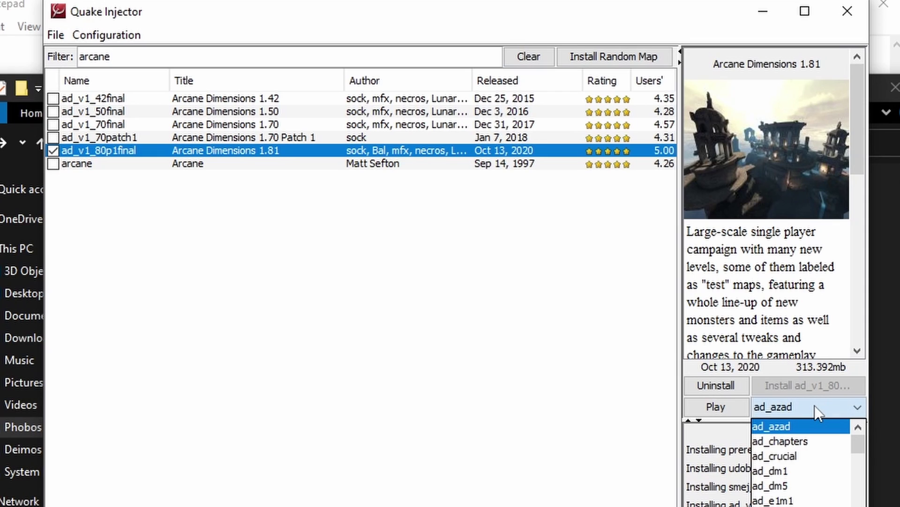
scroll(827, 479, down, 7)
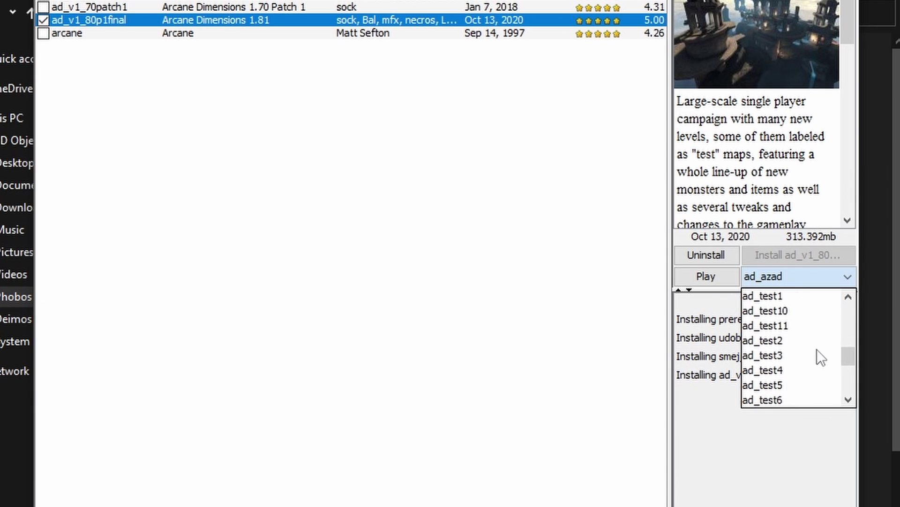
scroll(817, 349, down, 4)
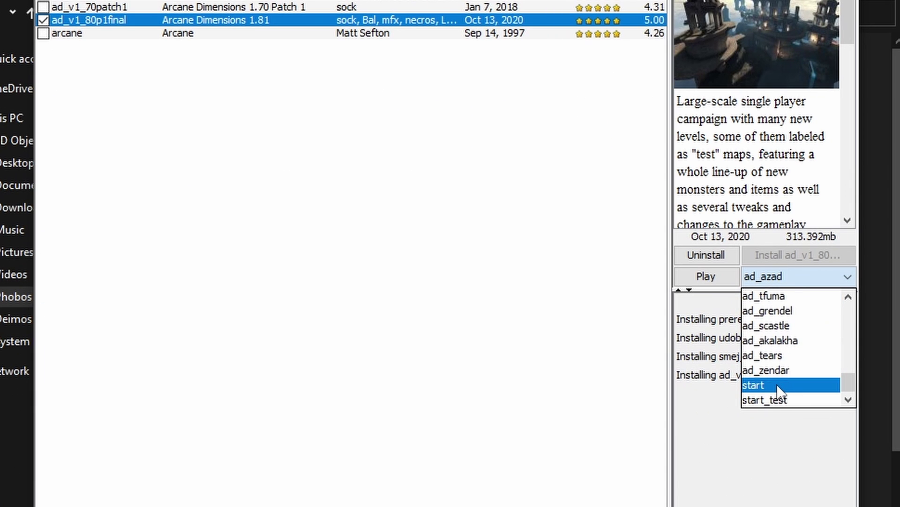
click(777, 385)
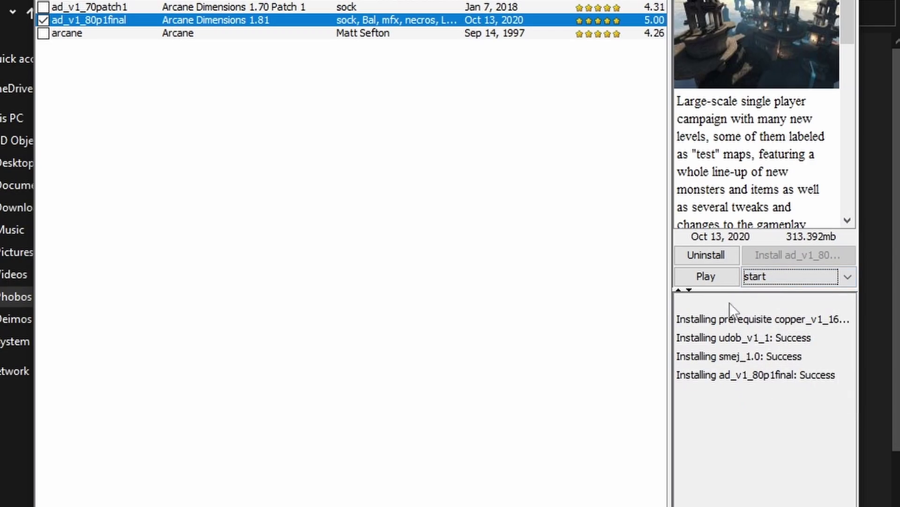
click(706, 276)
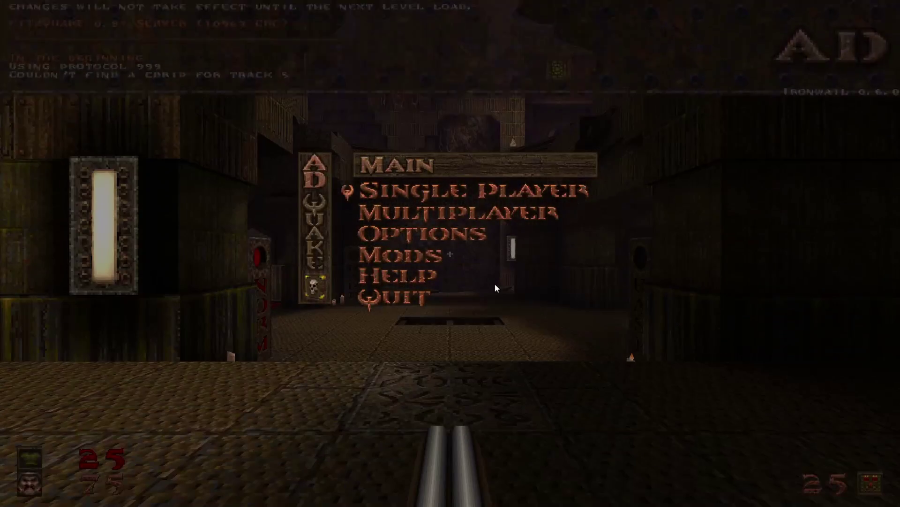
- Dismiss the Arcane Dimensions menu, walk through the archway, then scroll the Slipgate Sightseer home page
key(Escape)
key(w)
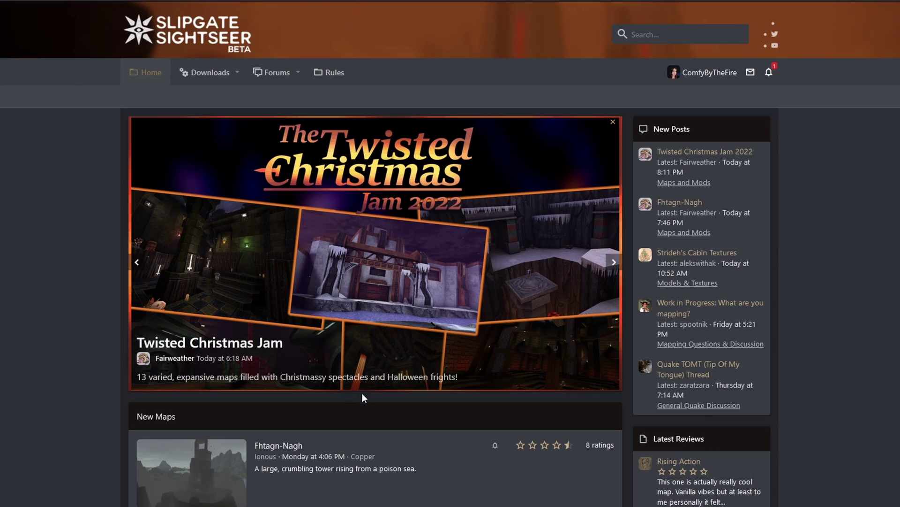
scroll(364, 396, down, 8)
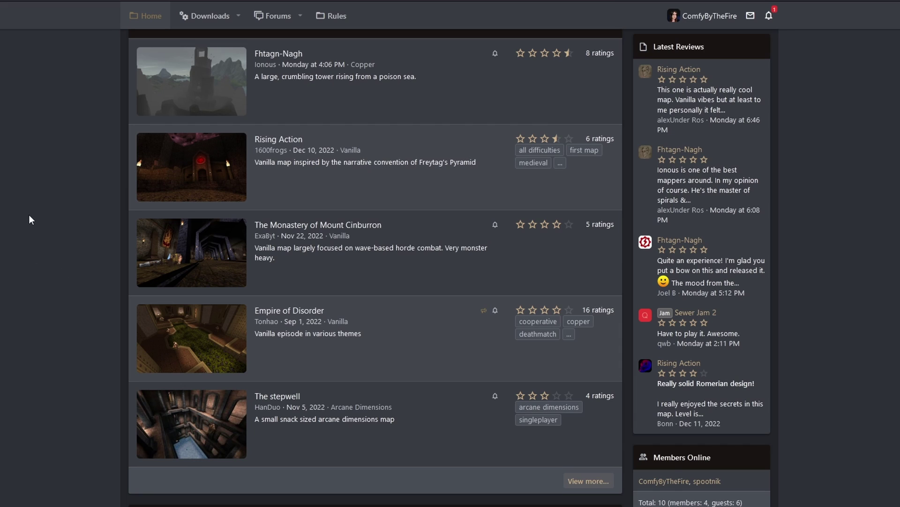
- From the Empire of Disorder archive's eod folder, read the read-me and drag the maps through the PNG into id1
click(311, 313)
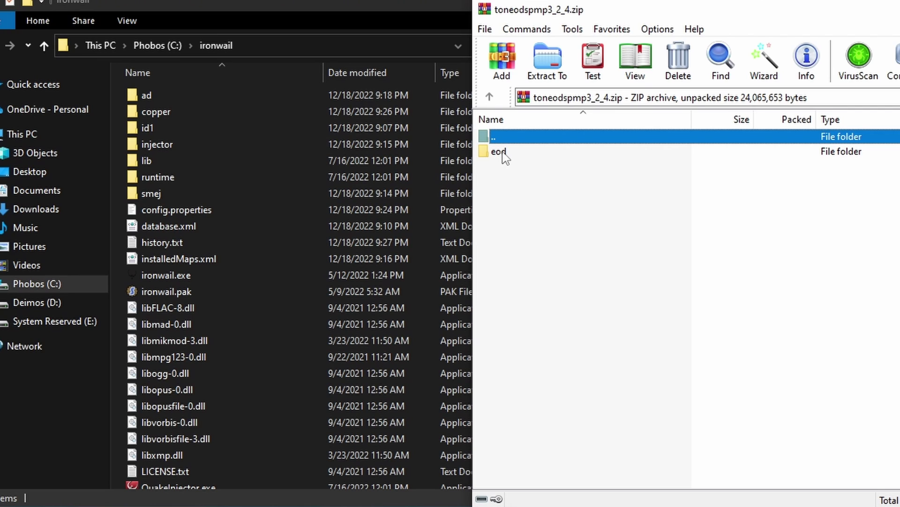
double_click(502, 152)
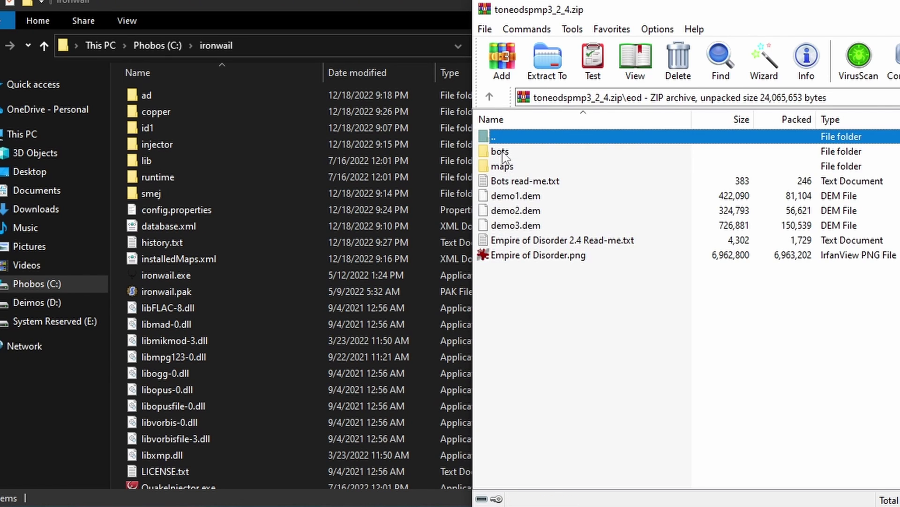
double_click(544, 240)
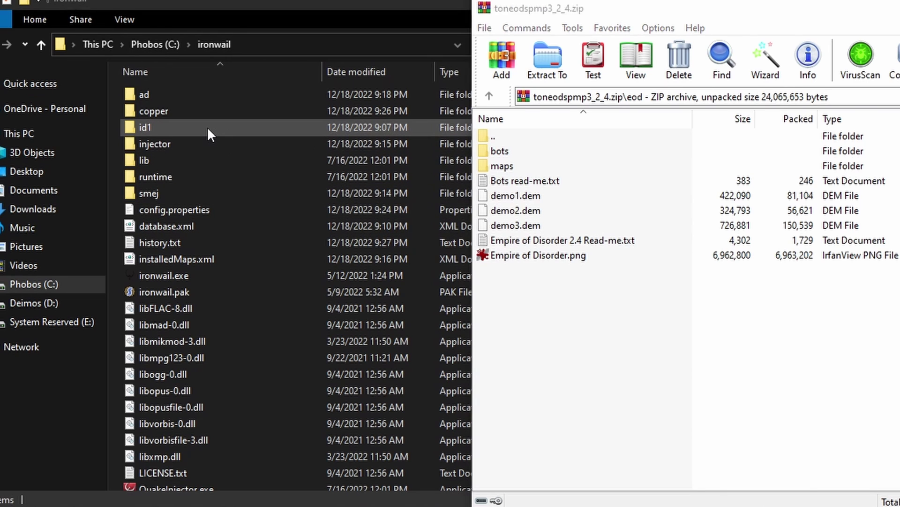
double_click(207, 126)
drag(607, 302, 328, 249)
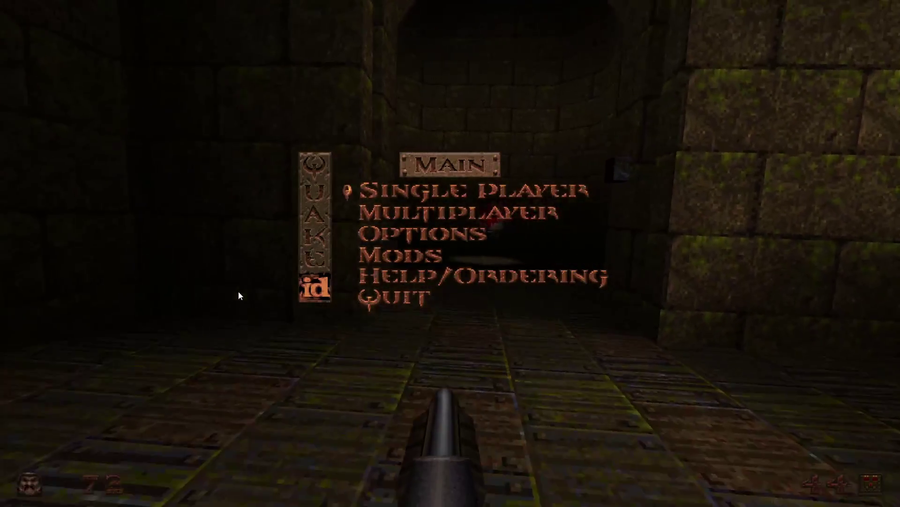
- Close the Quake menu and run 'map eodo' from the Ironwail console
key(Escape)
key(grave)
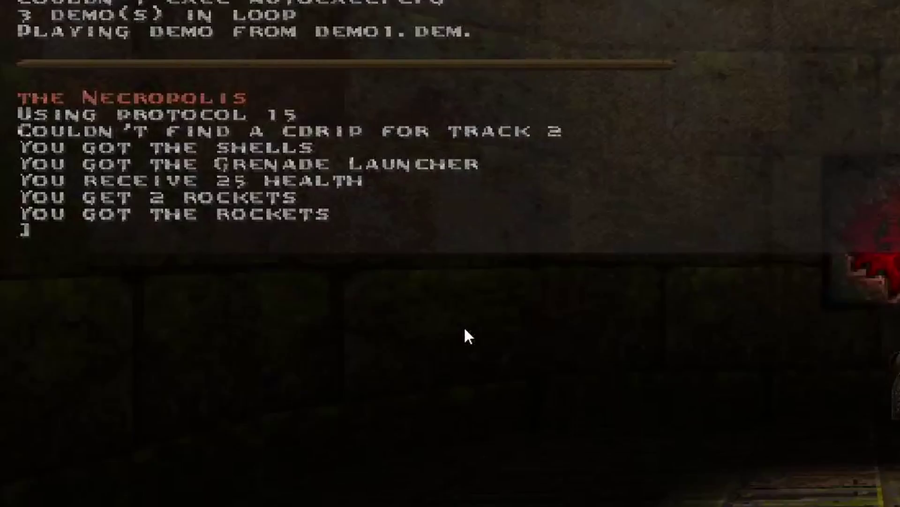
text(map)
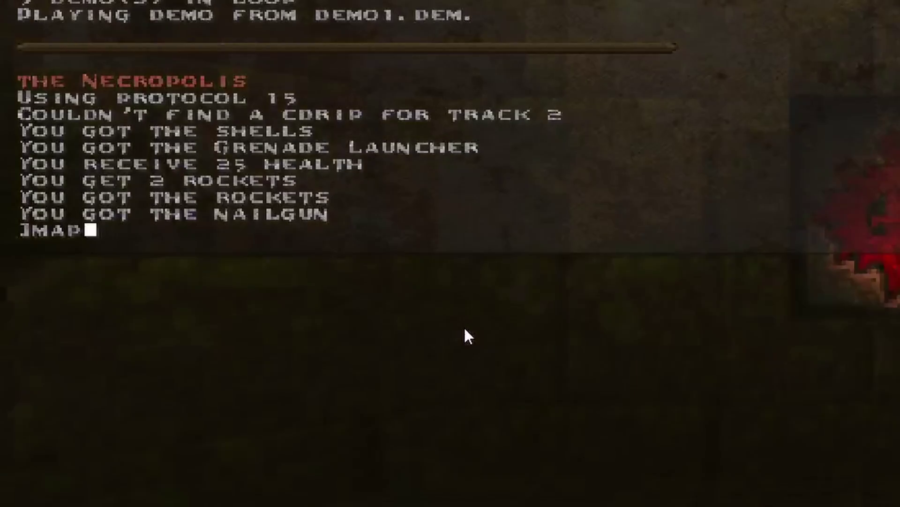
text( eodo)
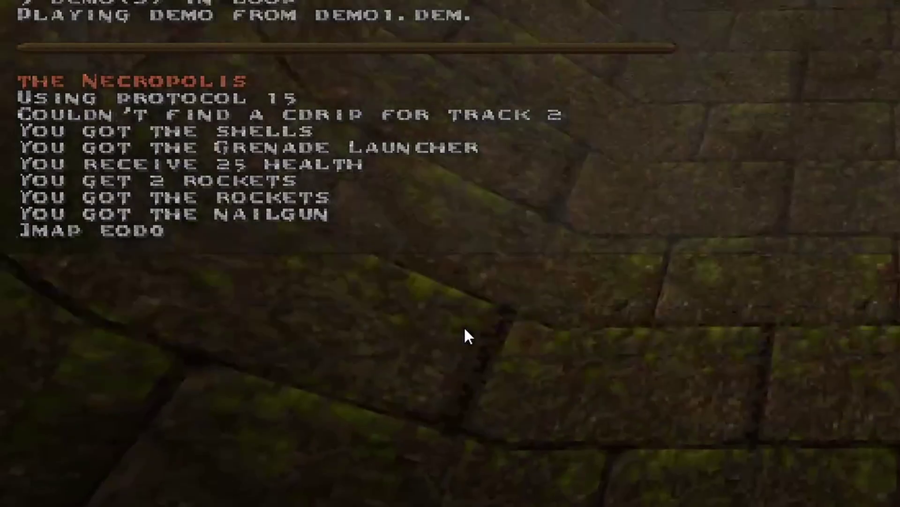
key(Return)
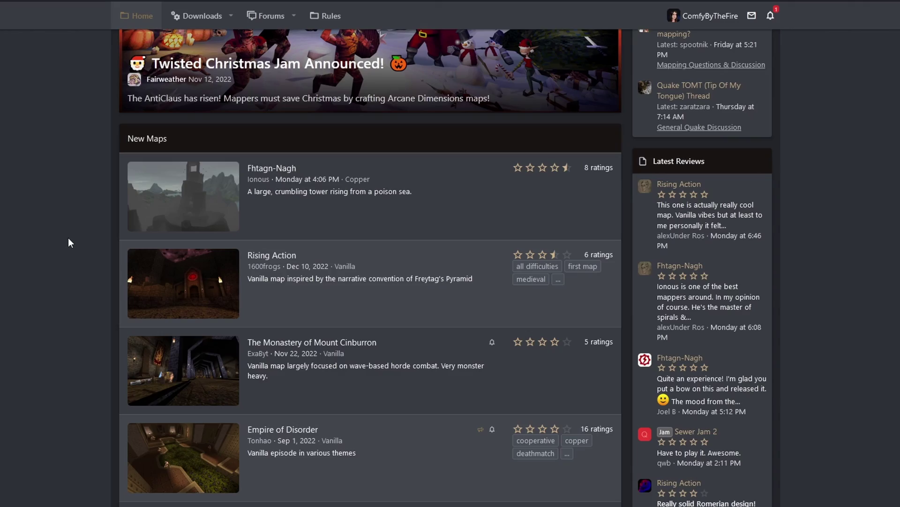
- Open the Fhtagn-Nagh download page, then browse the Mods category list
click(265, 169)
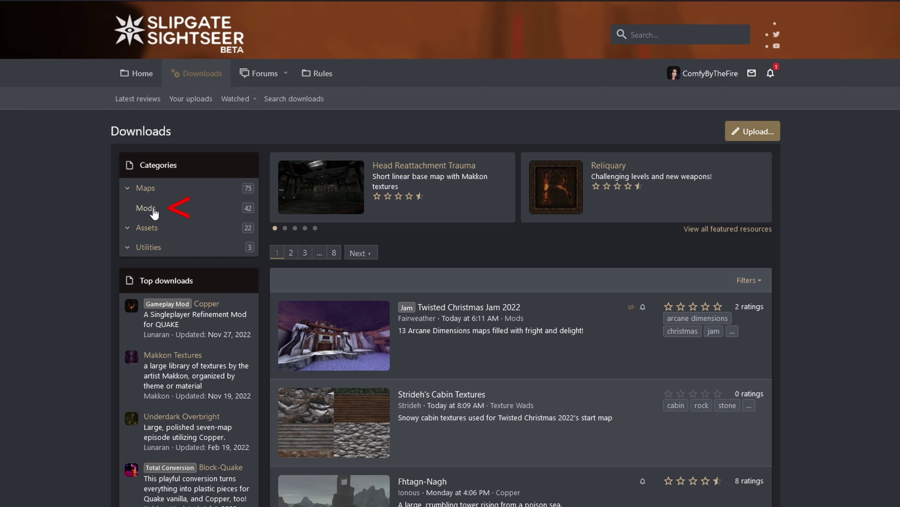
click(145, 208)
scroll(536, 389, down, 3)
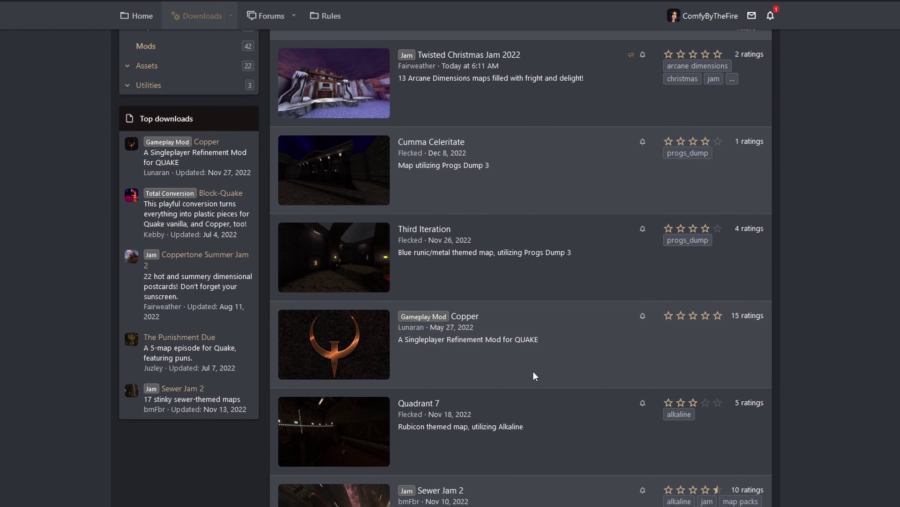
- Open the Copper mod page, follow its download link, and extract the copper folder into C:\ironwail
click(466, 318)
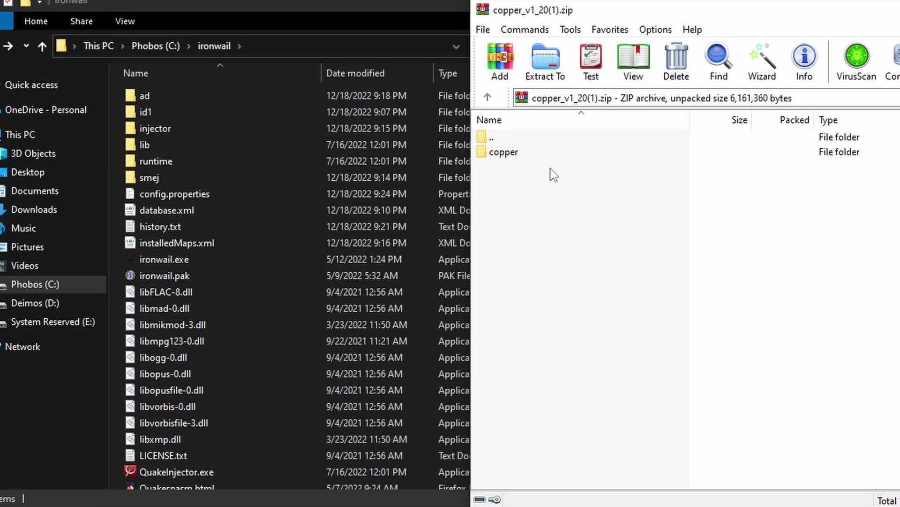
click(512, 161)
drag(515, 161, 120, 139)
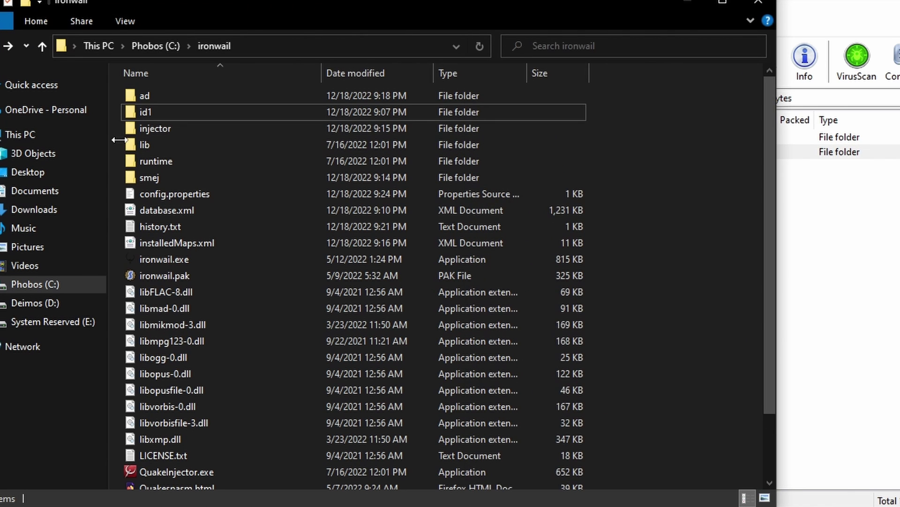
- Extract the Fhtagn-Nagh archive contents into the copper folder
double_click(176, 110)
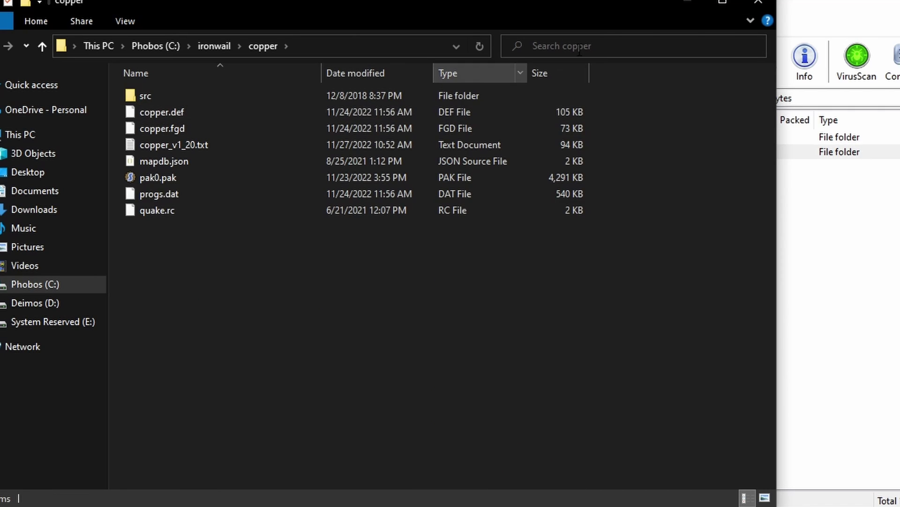
drag(578, 290, 375, 205)
drag(302, 247, 288, 255)
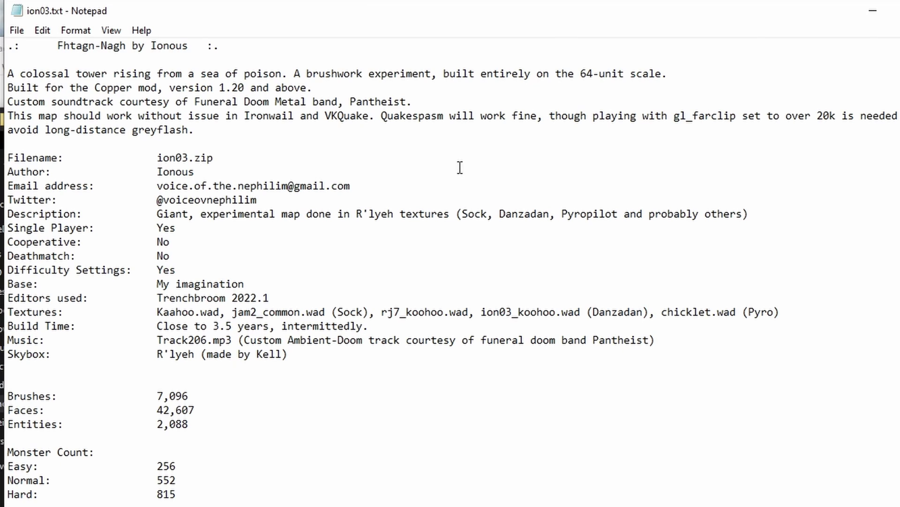
- Search the ion03 read-me for 'install'
key(ctrl+f)
text(install)
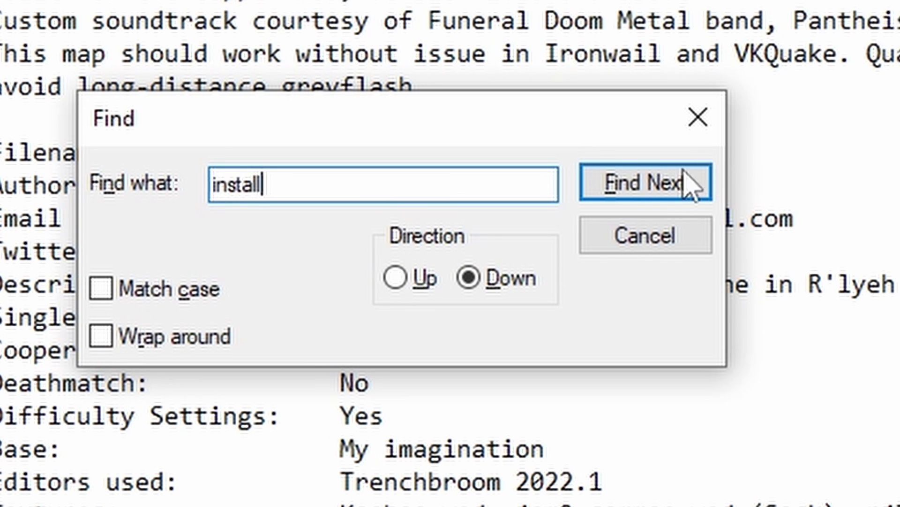
click(650, 188)
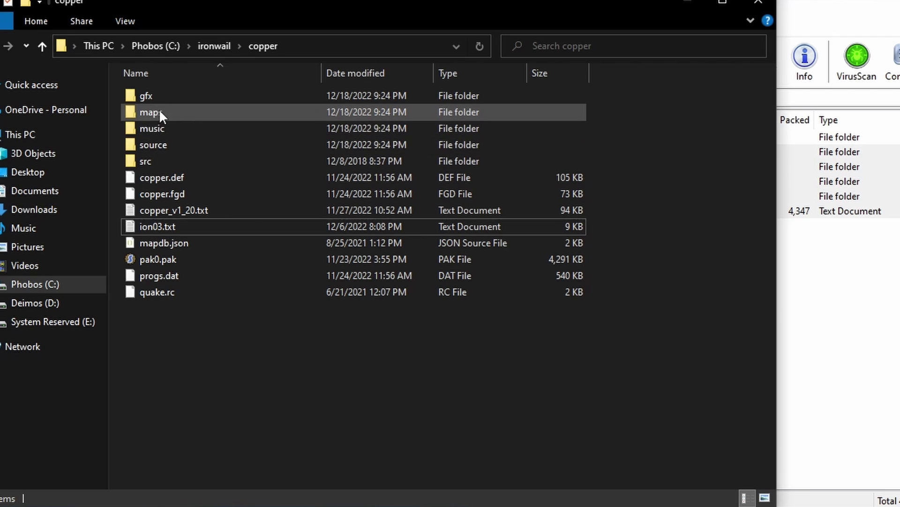
- Check that ion03.bsp is in copper's maps folder
double_click(159, 110)
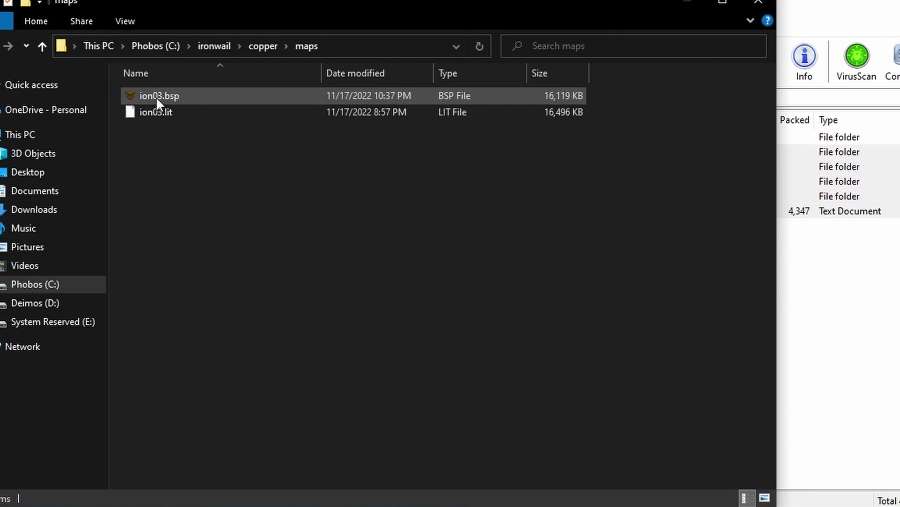
click(156, 97)
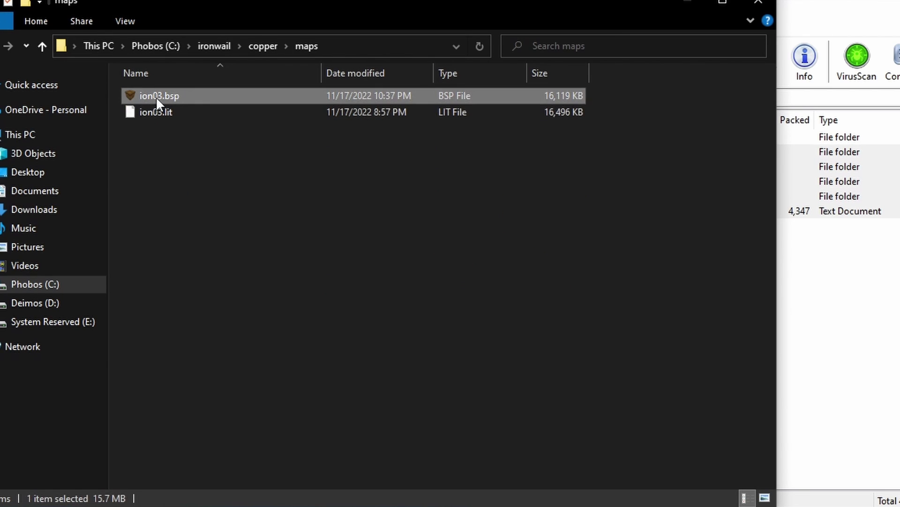
click(175, 182)
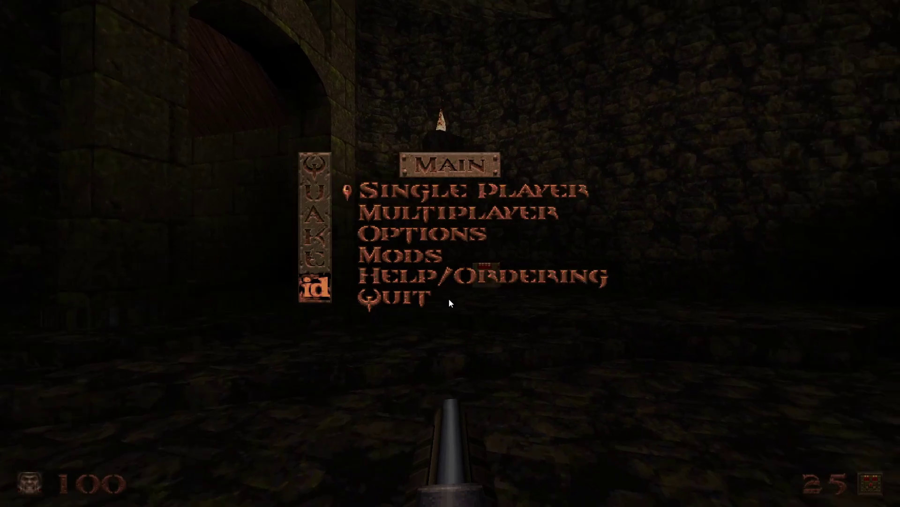
- Switch Ironwail to the Copper mod with the 'game copper' console command
key(grave)
text(game copper)
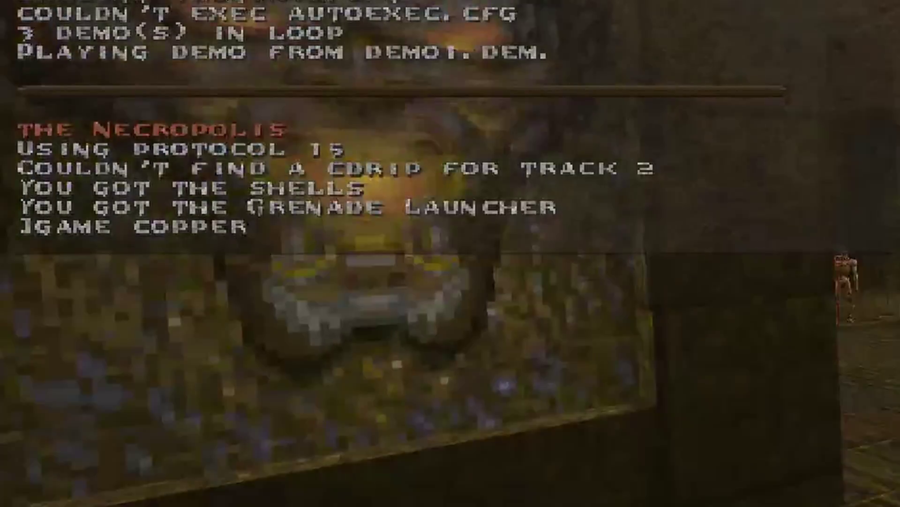
key(Return)
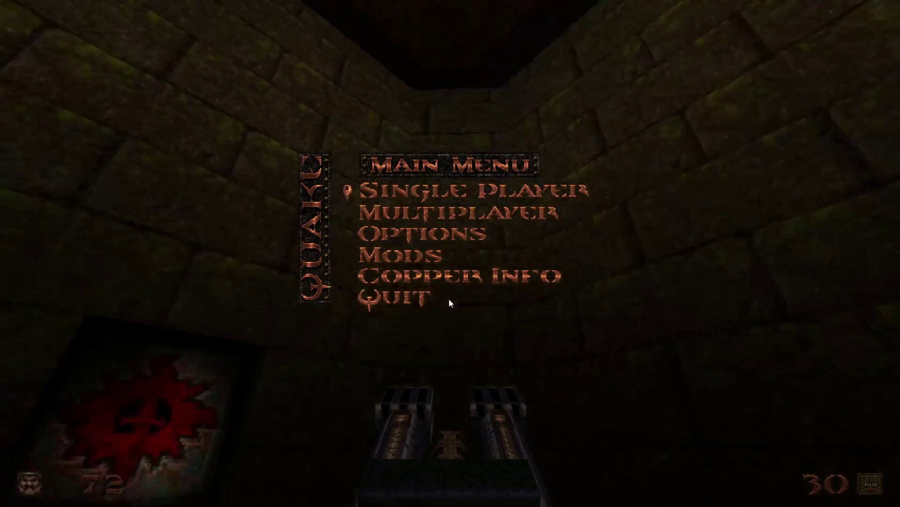
- Close the Copper menu and load the Fhtagn-Nagh level with 'map ion03'
key(Escape)
key(grave)
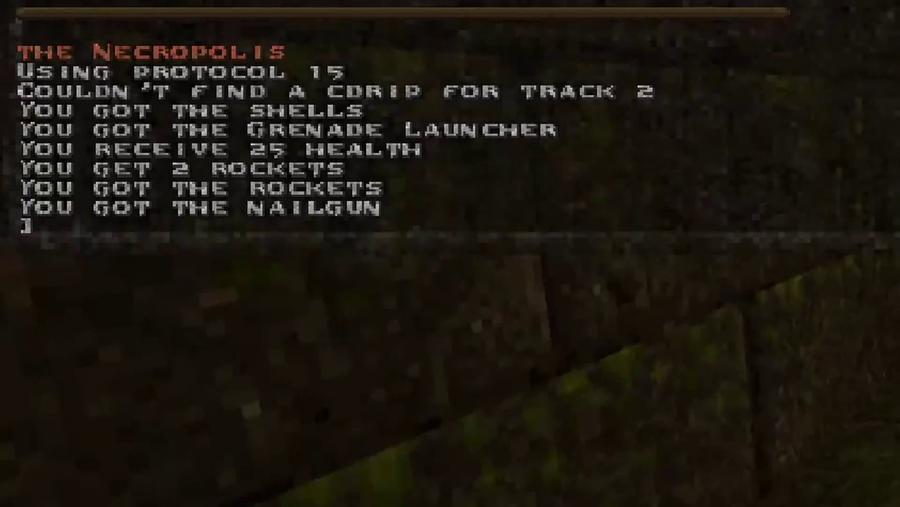
text(map ion03)
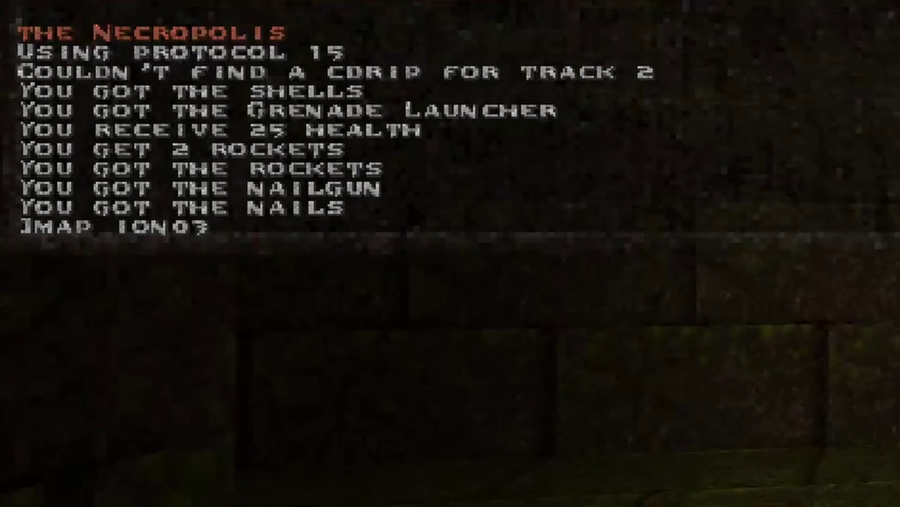
key(Return)
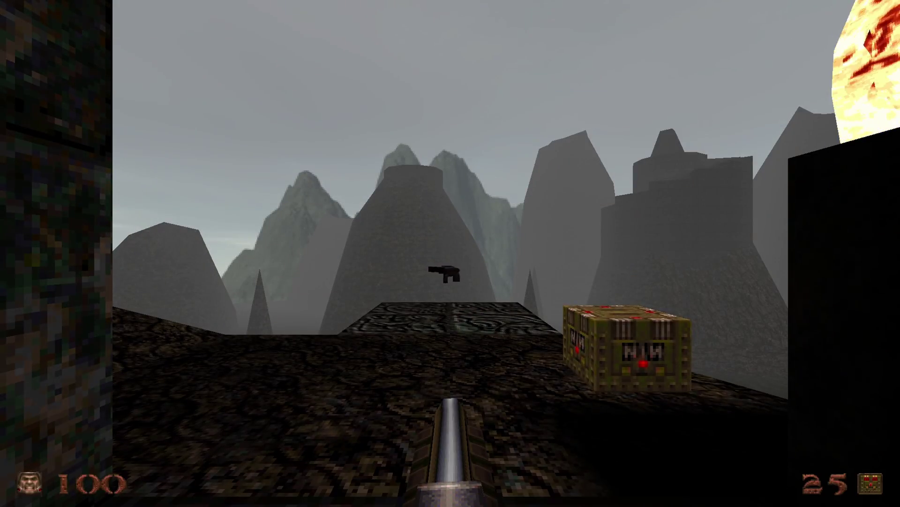
- Walk forward to grab the Nailgun, push through the slime tunnel, and fire at enemies
key(w)
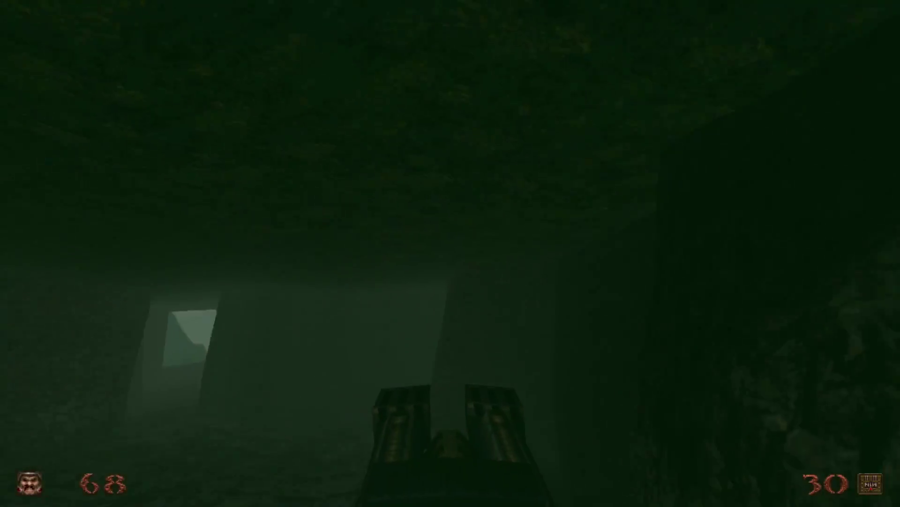
key(w)
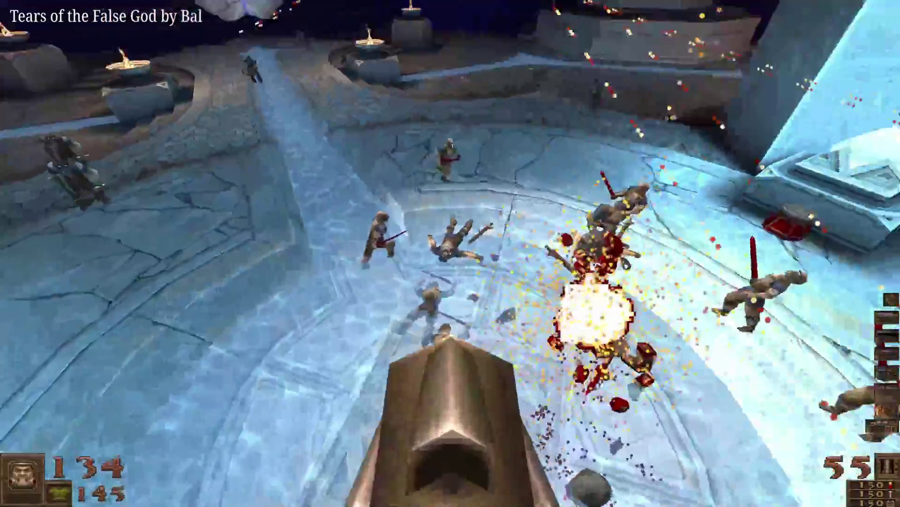
key(ctrl)
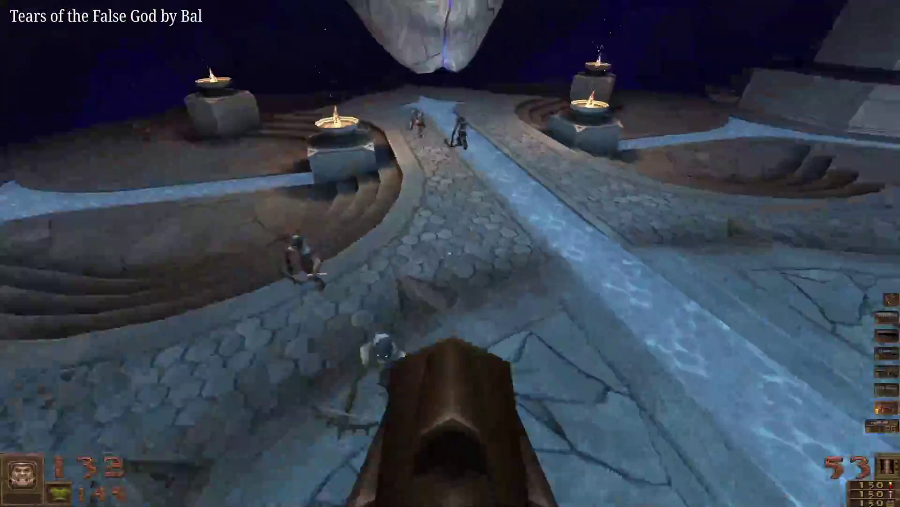